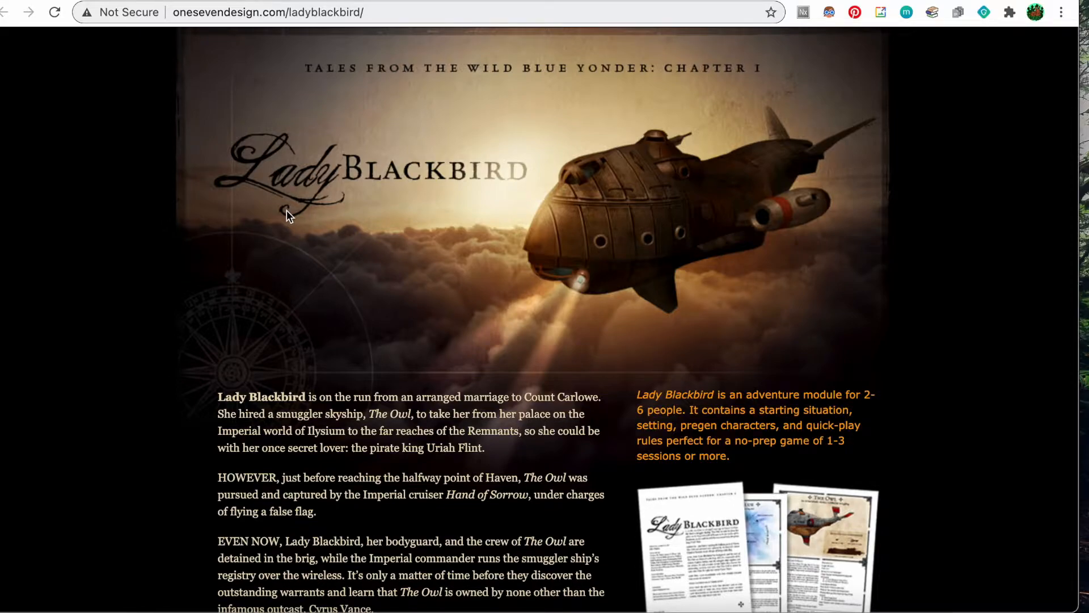
Switch to the Wild Blue Character Sheet tab in Chrome.
{"action": "left_click", "coordinate": [144, 0]}
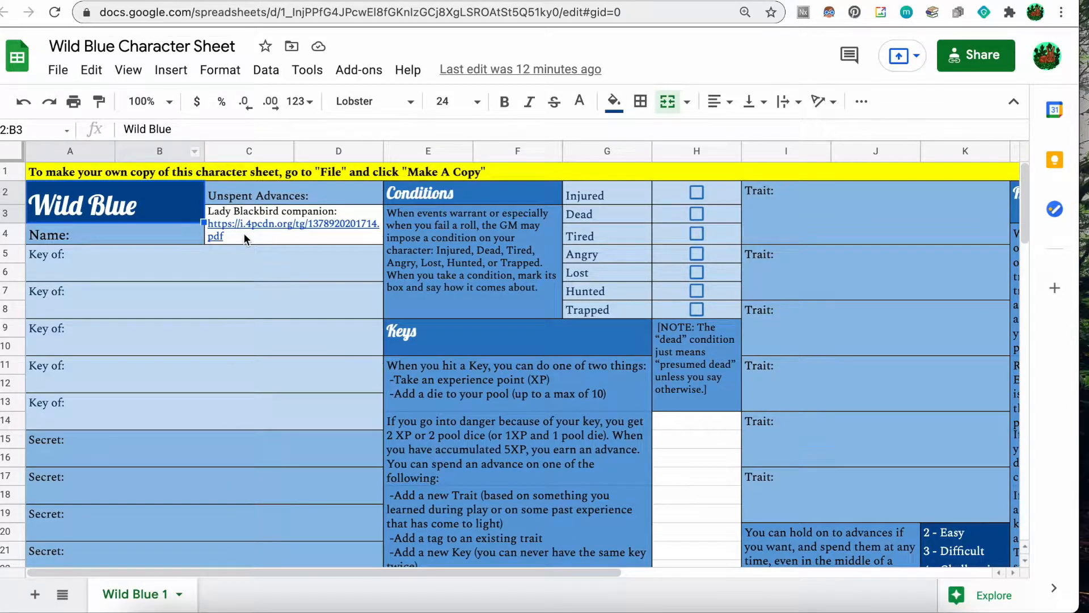
View the companion PDF, blackbirdcompanion.pdf, from the sheet's companion link.
{"action": "mouse_move", "coordinate": [244, 234]}
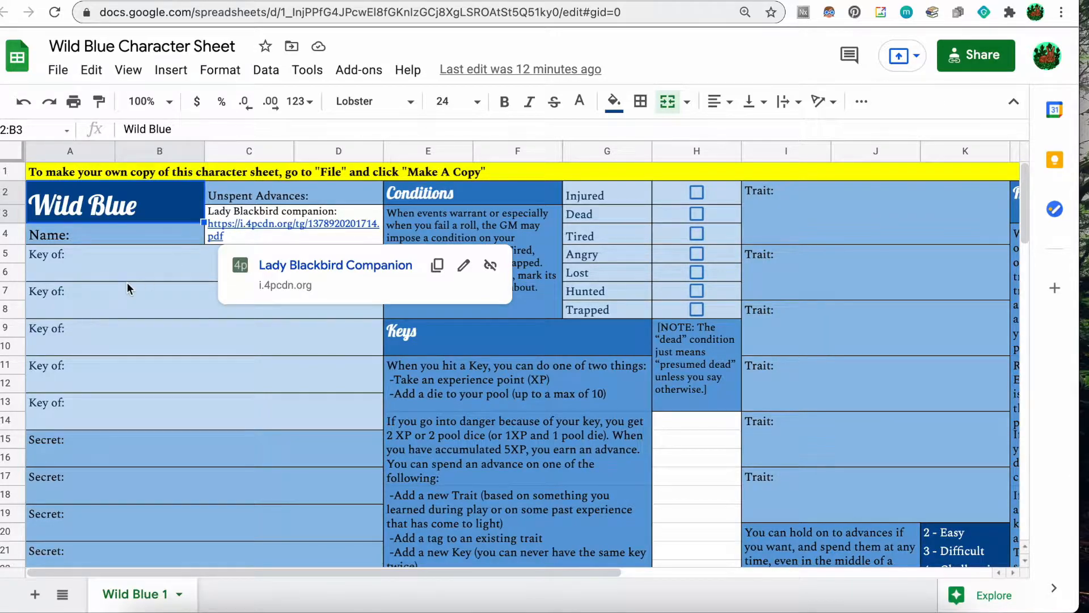
{"action": "left_click", "coordinate": [127, 237]}
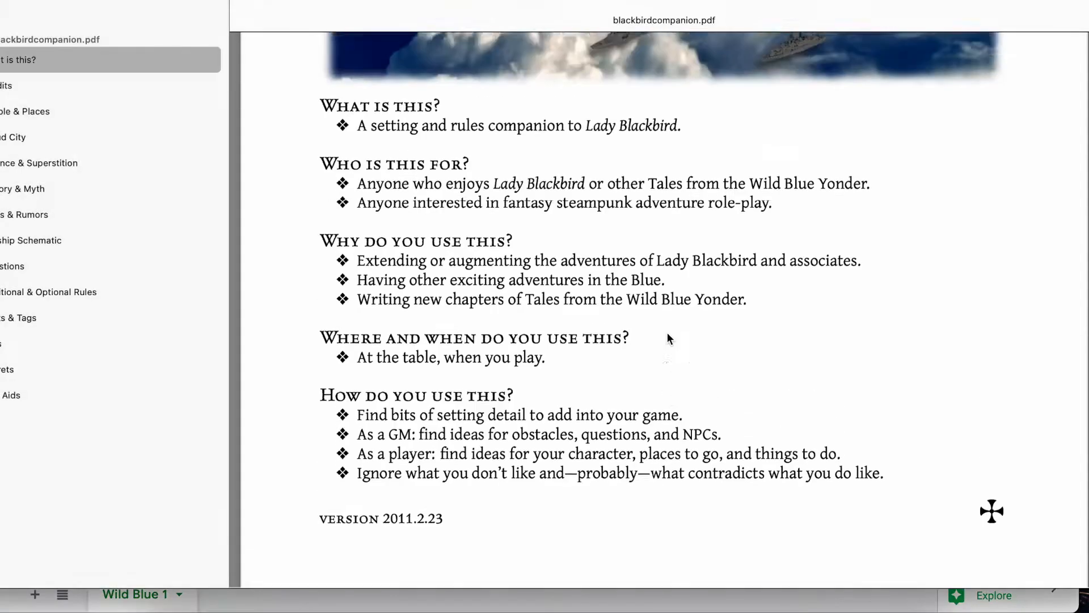
{"action": "scroll", "coordinate": [667, 337], "scroll_direction": "up", "scroll_amount": 10}
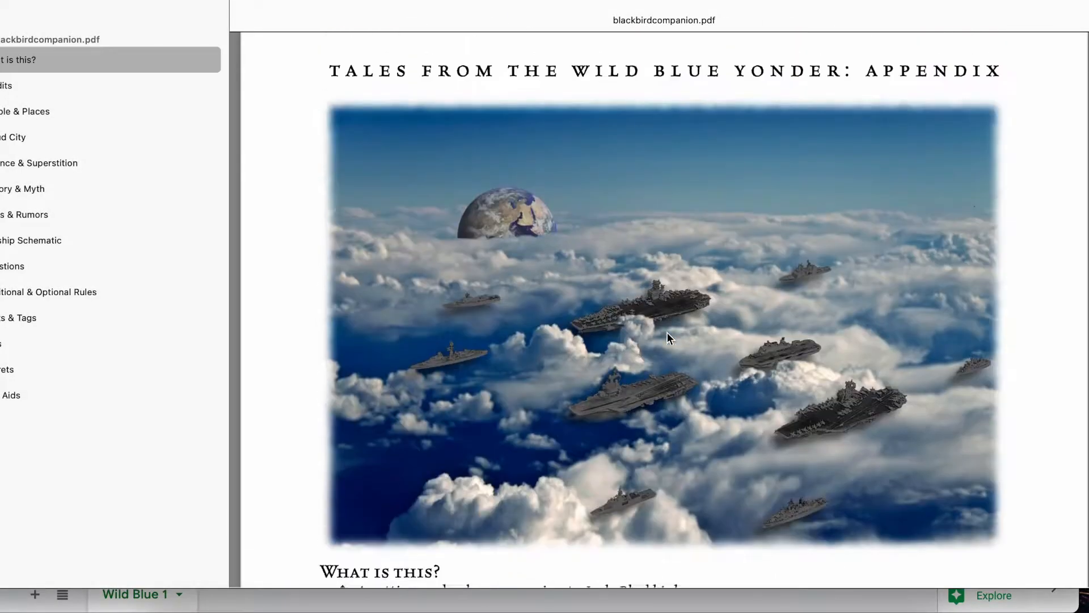
Bring the Wild Blue Character Sheet back to the front and open its File menu.
{"action": "key", "text": "ctrl+Up"}
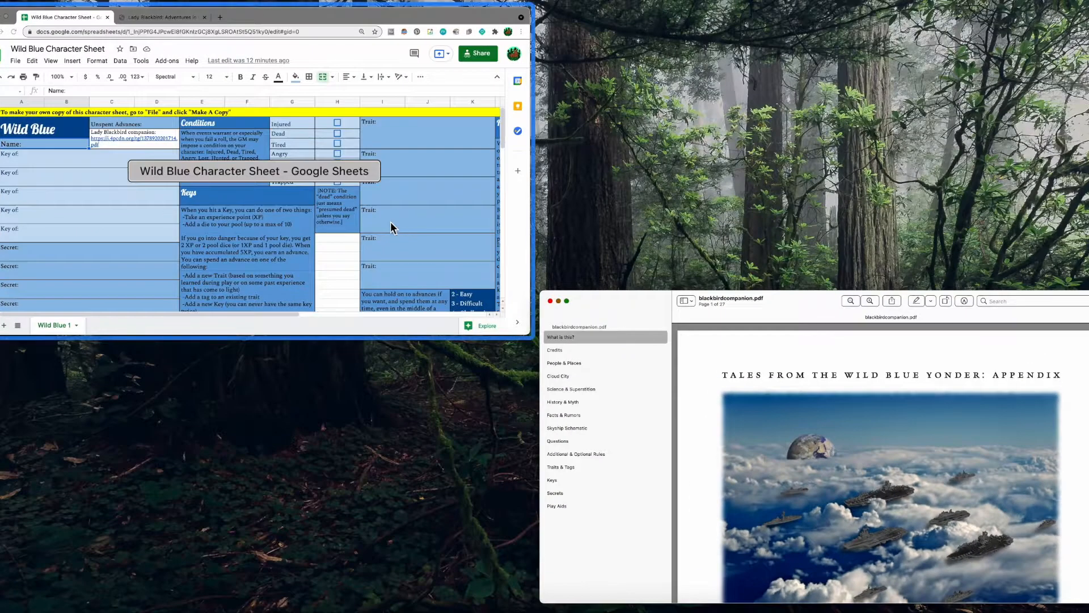
{"action": "left_click", "coordinate": [390, 224]}
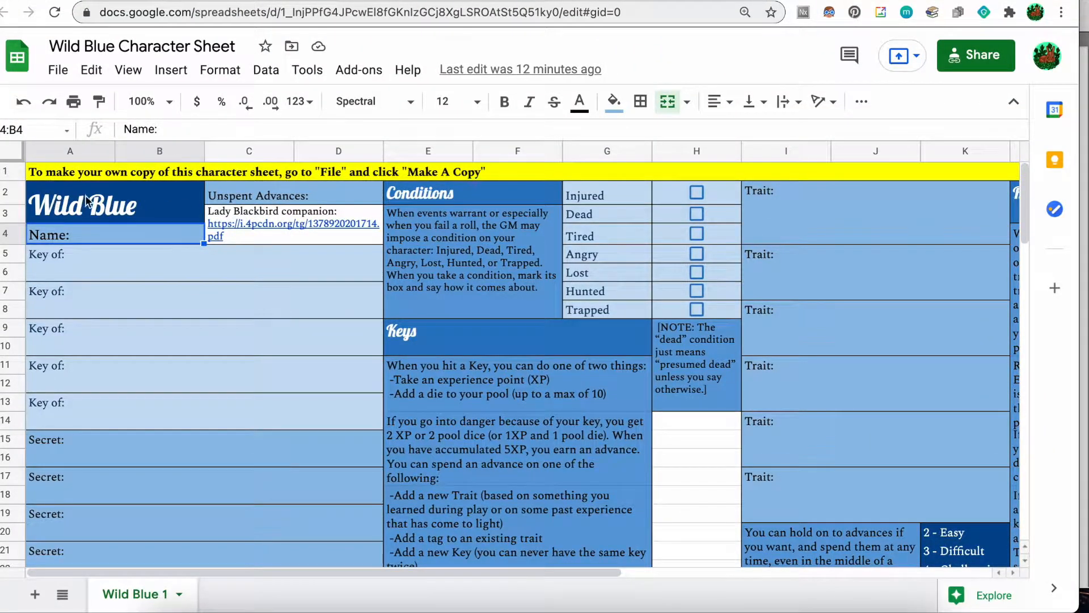
{"action": "left_click", "coordinate": [57, 72]}
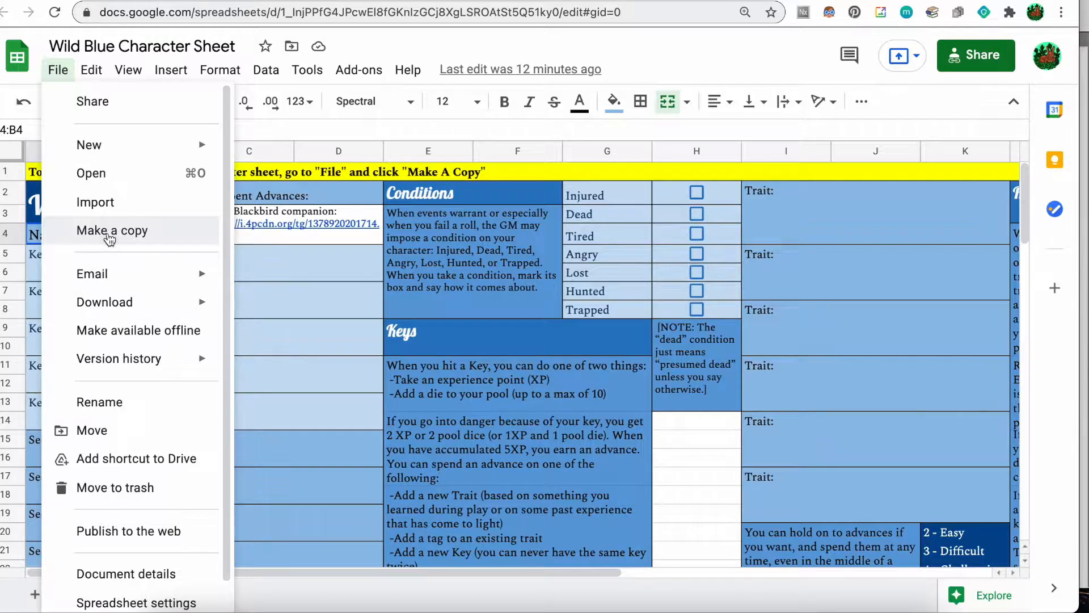
Make a copy of the character sheet named 'Wild Blue Example'.
{"action": "left_click", "coordinate": [108, 231]}
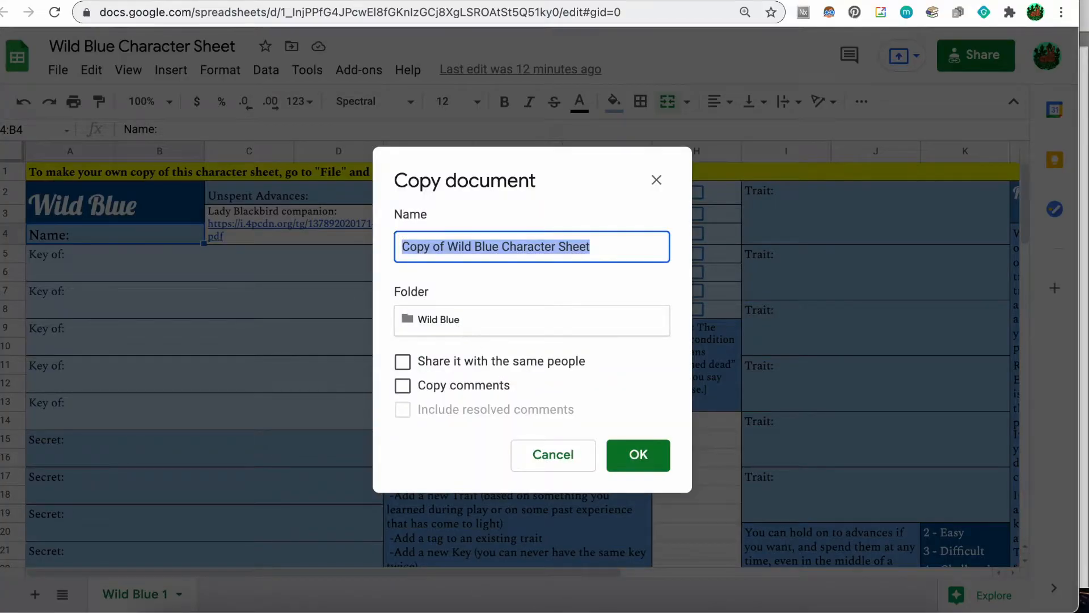
{"action": "type", "text": "Wild Blue Example"}
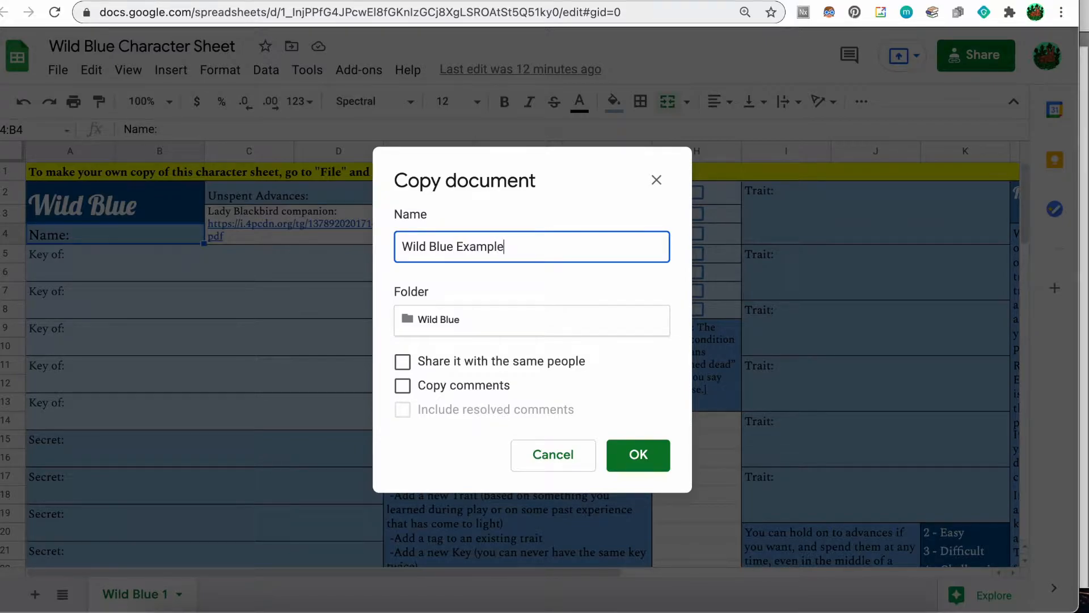
{"action": "key", "text": "Return"}
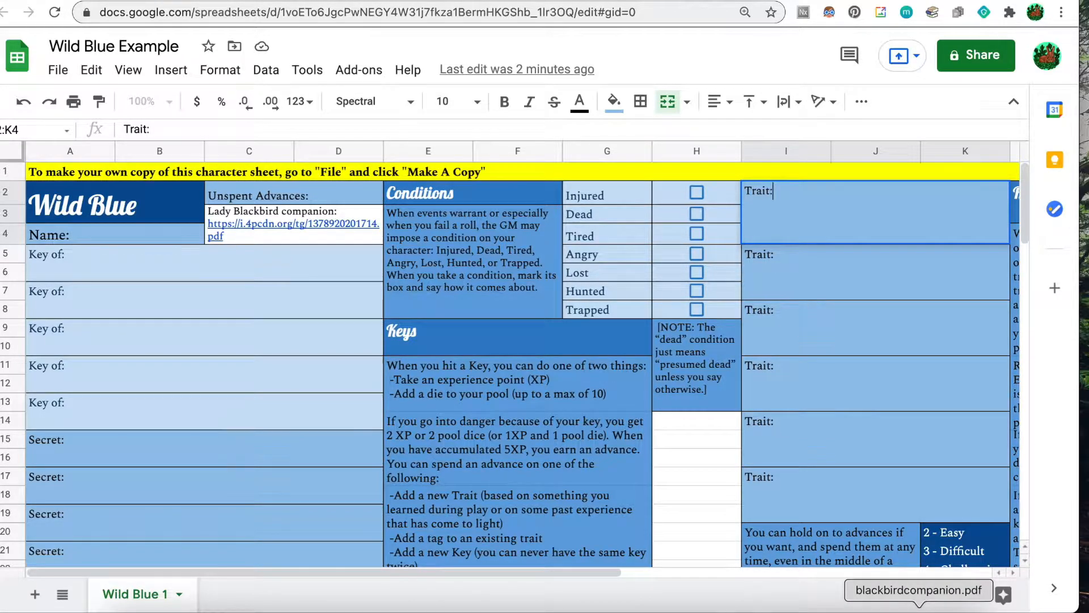
Show blackbirdcompanion.pdf at the Traits & Tags section and scroll down to the Engineer entry.
{"action": "left_click", "coordinate": [919, 612]}
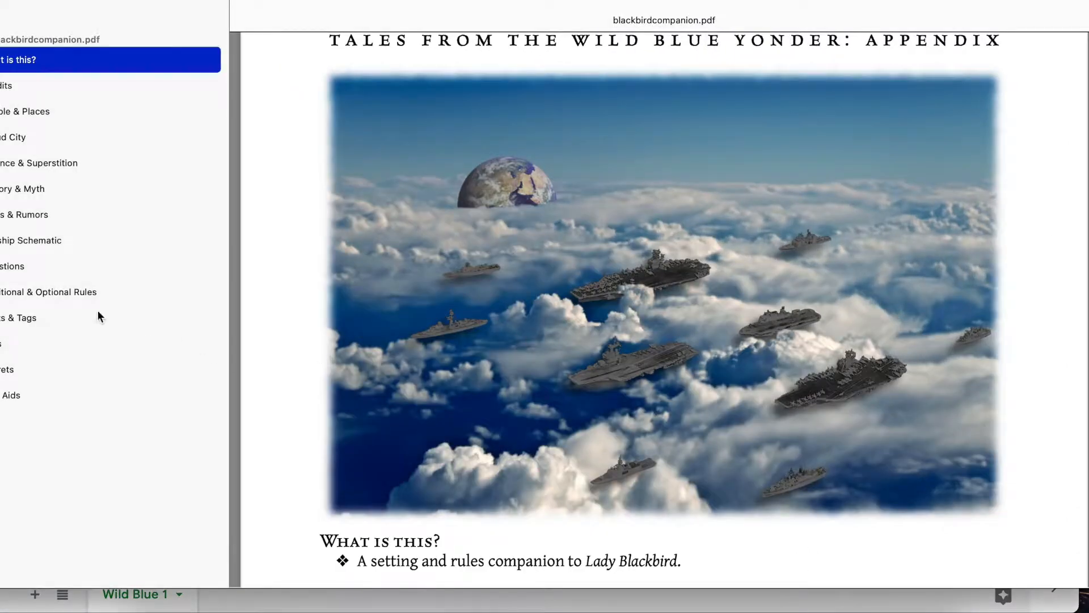
{"action": "left_click", "coordinate": [12, 321]}
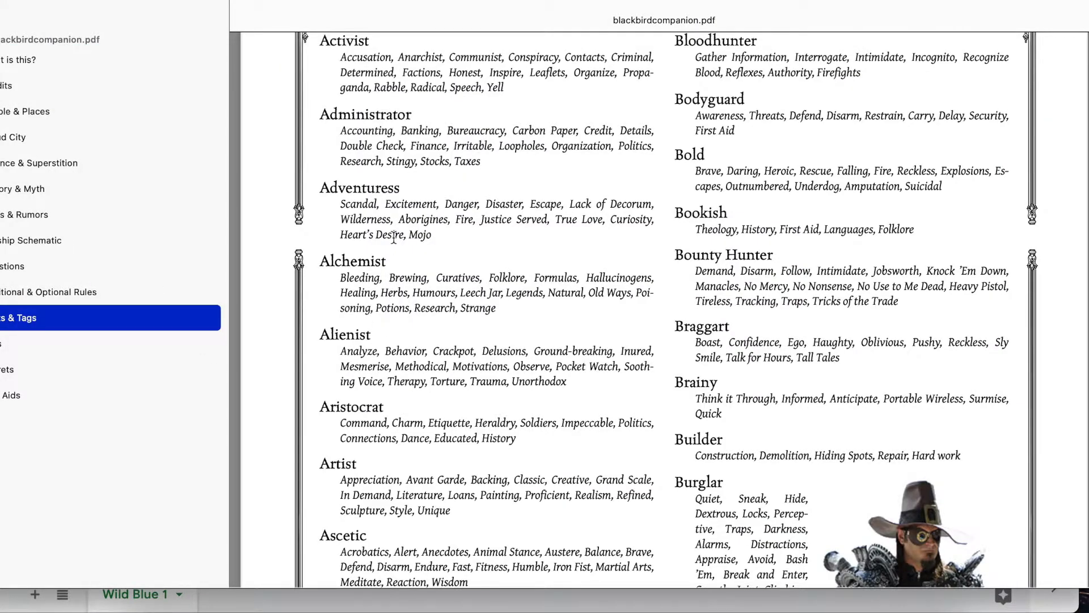
{"action": "scroll", "coordinate": [394, 237], "scroll_direction": "up", "scroll_amount": 3}
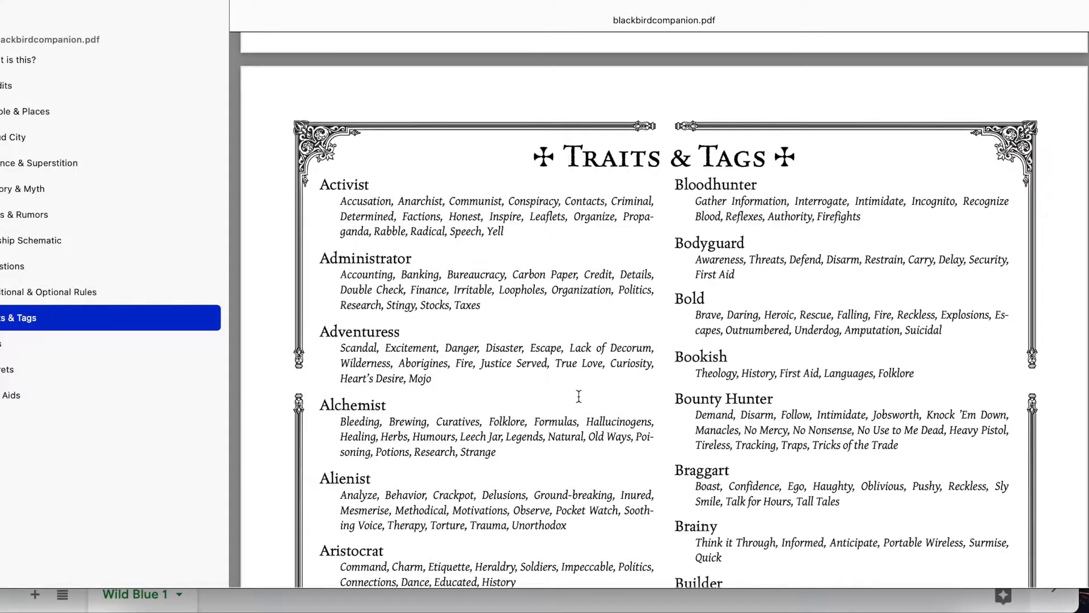
{"action": "scroll", "coordinate": [578, 397], "scroll_direction": "down", "scroll_amount": 5}
{"action": "scroll", "coordinate": [578, 397], "scroll_direction": "down", "scroll_amount": 3}
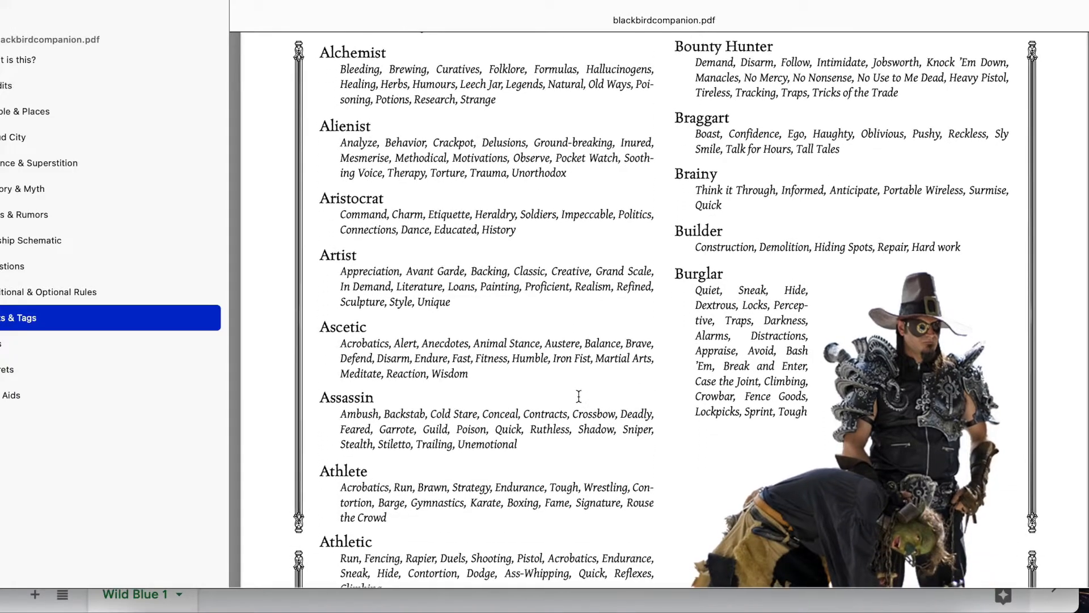
{"action": "scroll", "coordinate": [469, 297], "scroll_direction": "down", "scroll_amount": 2}
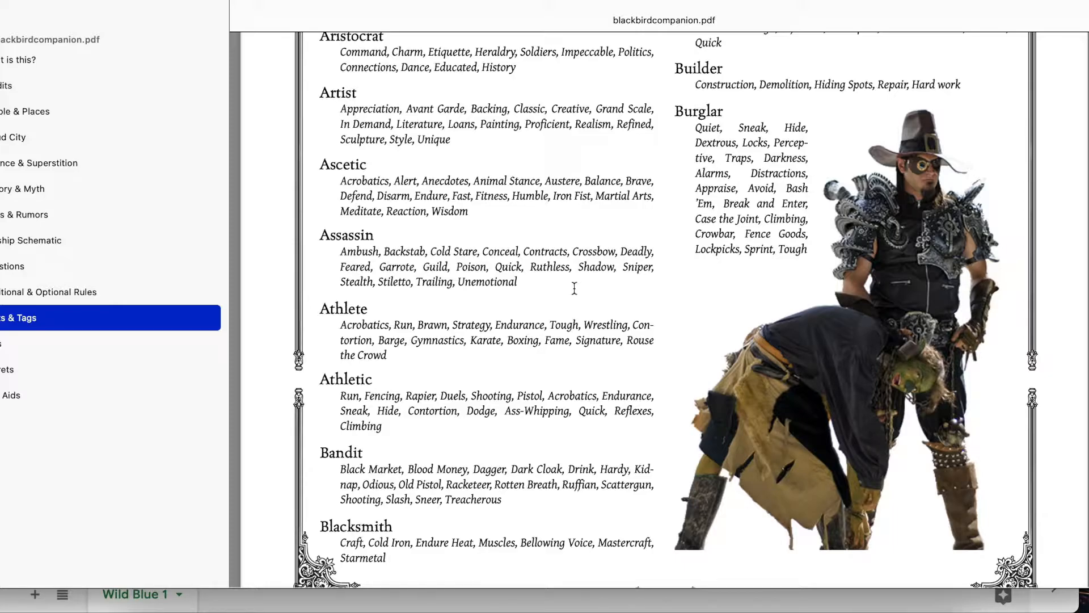
{"action": "scroll", "coordinate": [574, 288], "scroll_direction": "down", "scroll_amount": 5}
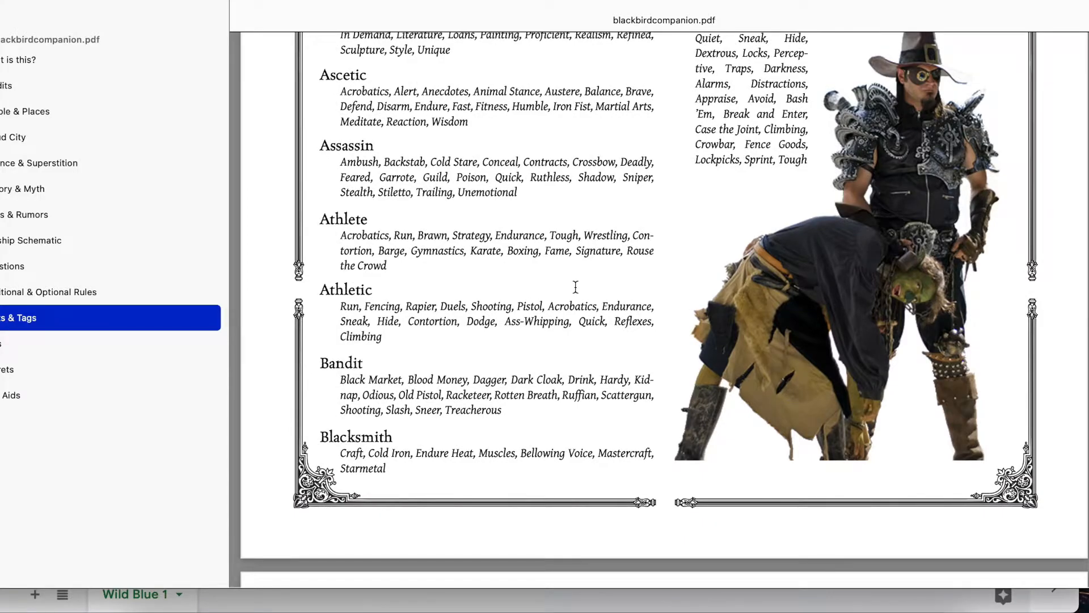
{"action": "scroll", "coordinate": [575, 287], "scroll_direction": "down", "scroll_amount": 20}
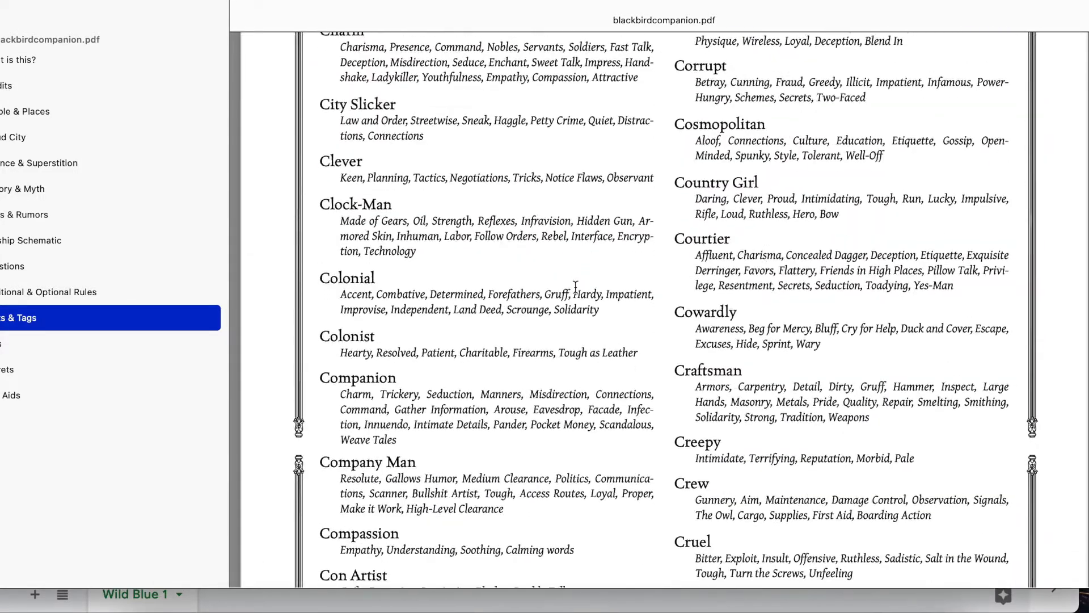
{"action": "scroll", "coordinate": [575, 287], "scroll_direction": "down", "scroll_amount": 7}
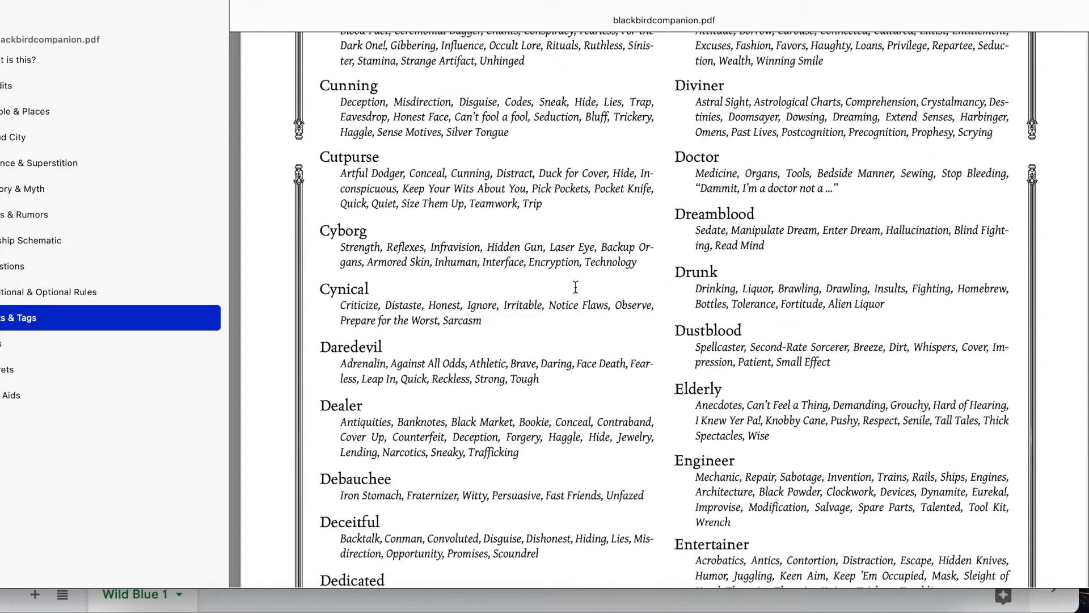
{"action": "scroll", "coordinate": [576, 287], "scroll_direction": "down", "scroll_amount": 4}
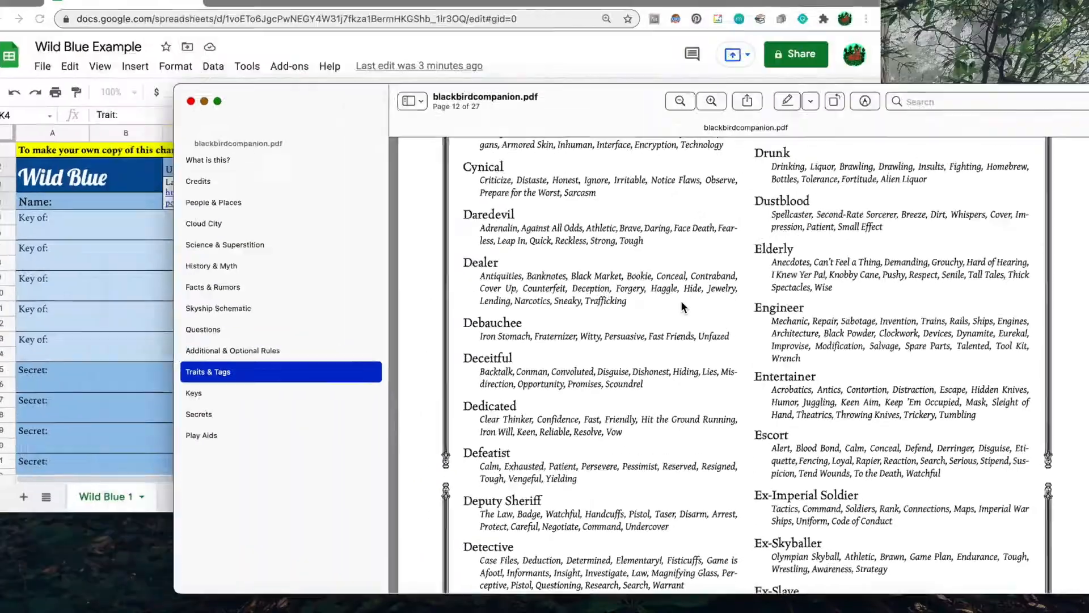
Start the first Trait in I2 as 'Engineer - Mechanic, Repair,'.
{"action": "left_click", "coordinate": [472, 252]}
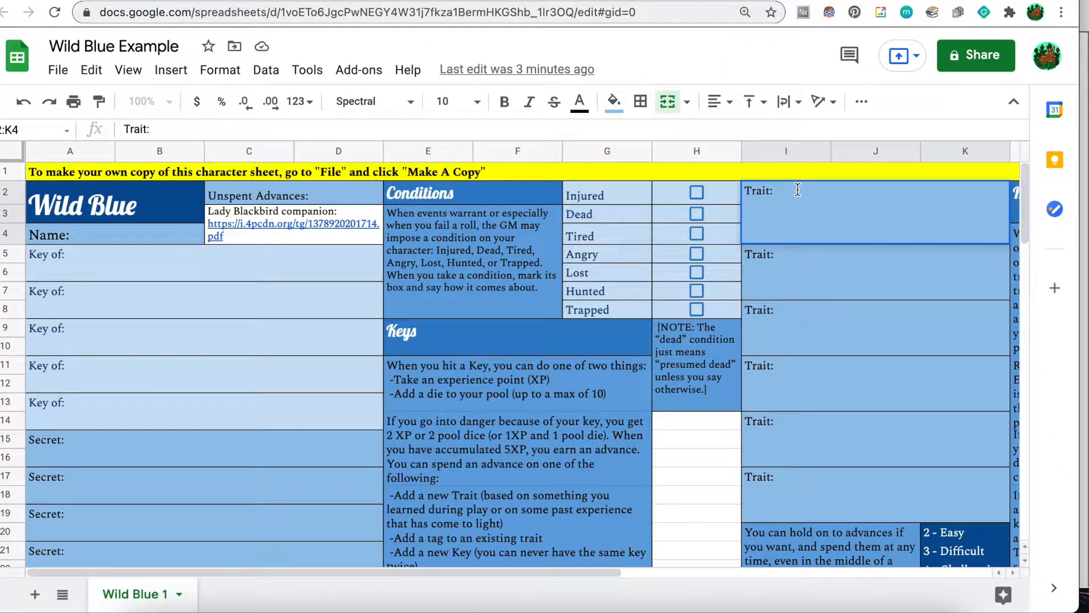
{"action": "double_click", "coordinate": [798, 190]}
{"action": "type", "text": "Engineer Tra"}
{"action": "key", "text": "BackSpace"}
{"action": "key", "text": "BackSpace"}
{"action": "key", "text": "BackSpace"}
{"action": "type", "text": "- "}
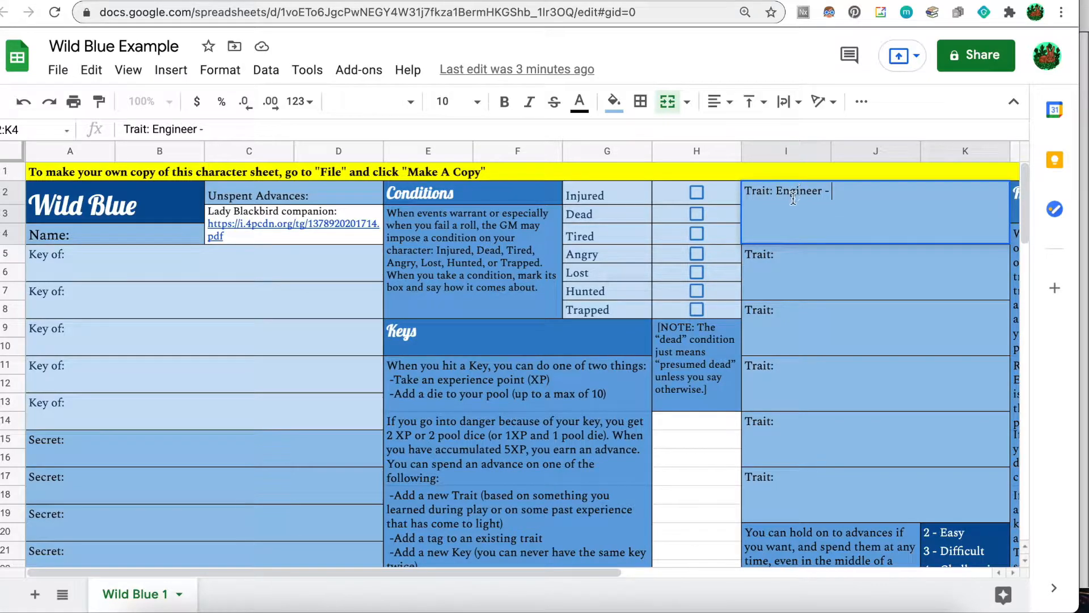
{"action": "type", "text": "Mechanic, Reap"}
{"action": "key", "text": "BackSpace"}
{"action": "key", "text": "BackSpace"}
{"action": "type", "text": "pair,"}
Check the PDF and complete the Engineer trait with Spare Parts and Tool Kit.
{"action": "key", "text": "ctrl+Up"}
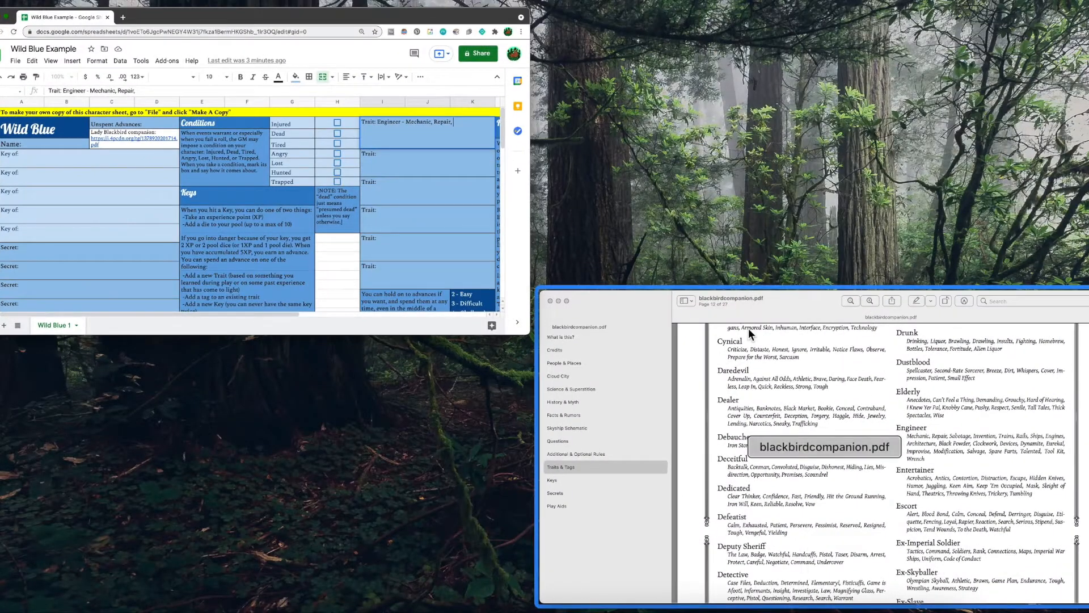
{"action": "left_click", "coordinate": [748, 327]}
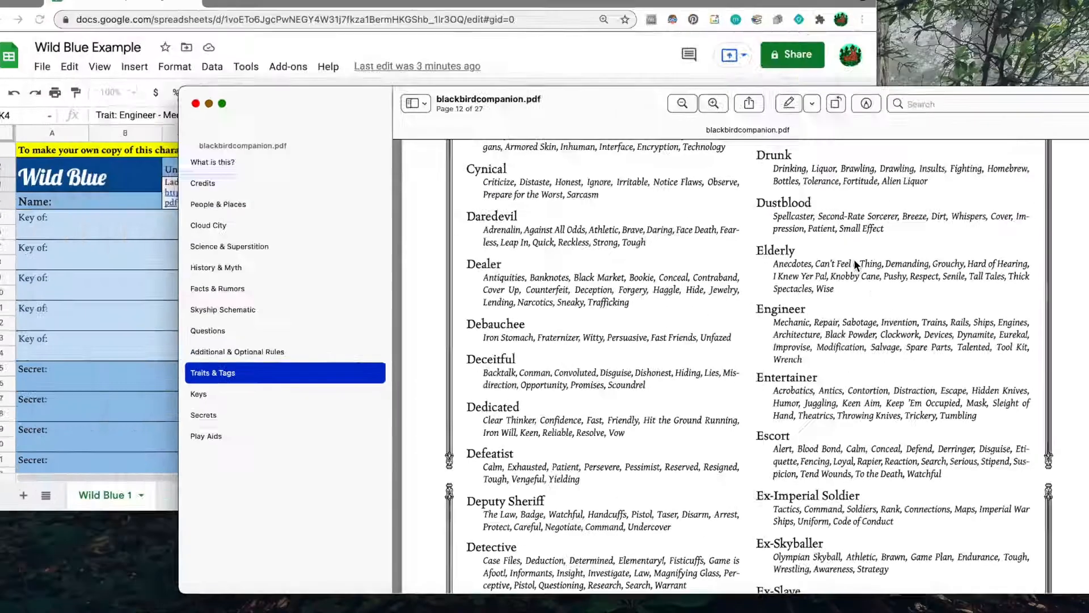
{"action": "left_click", "coordinate": [465, 214]}
{"action": "type", "text": "Spare Parts, Took"}
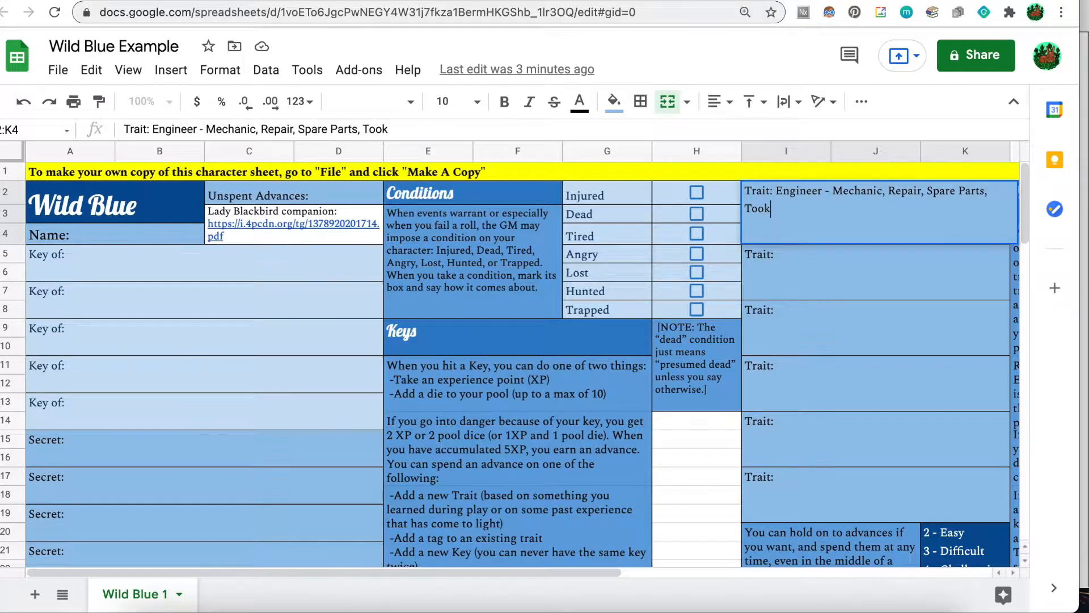
{"action": "key", "text": "BackSpace"}
{"action": "type", "text": "l"}
{"action": "type", "text": "t,"}
{"action": "left_click", "coordinate": [823, 266]}
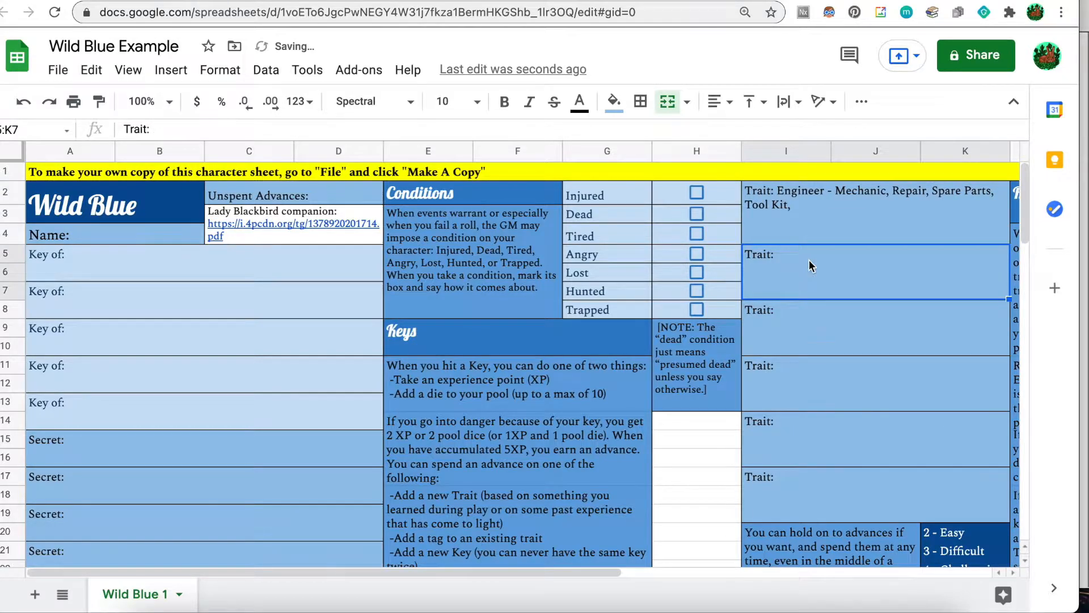
Scroll the companion PDF down to the Keen trait and its tags.
{"action": "key", "text": "ctrl+Up"}
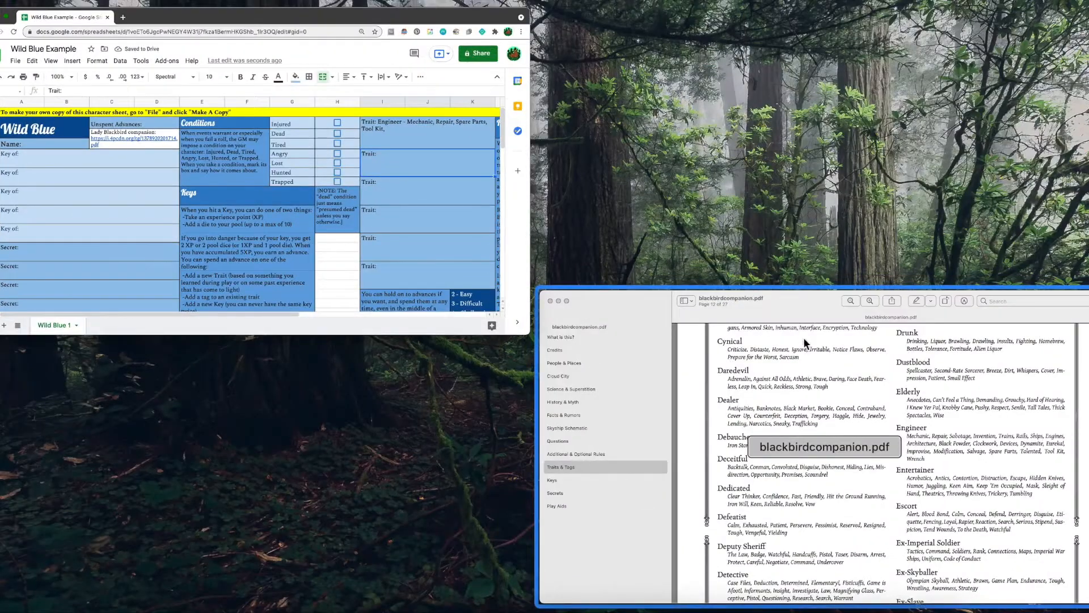
{"action": "left_click", "coordinate": [829, 389]}
{"action": "scroll", "coordinate": [754, 390], "scroll_direction": "down", "scroll_amount": 10}
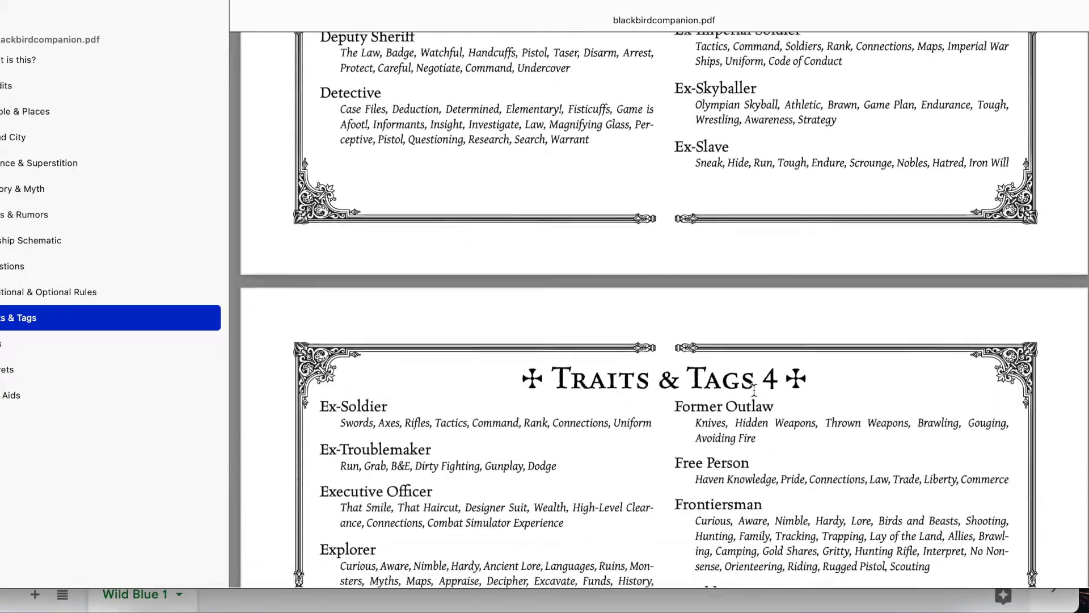
{"action": "scroll", "coordinate": [753, 390], "scroll_direction": "down", "scroll_amount": 15}
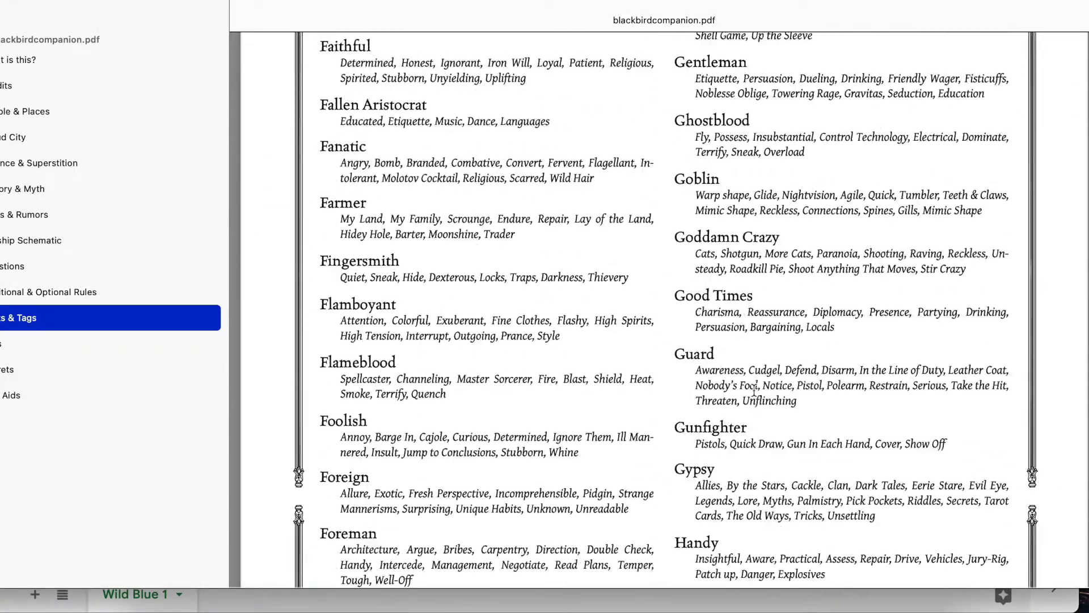
{"action": "scroll", "coordinate": [754, 389], "scroll_direction": "down", "scroll_amount": 15}
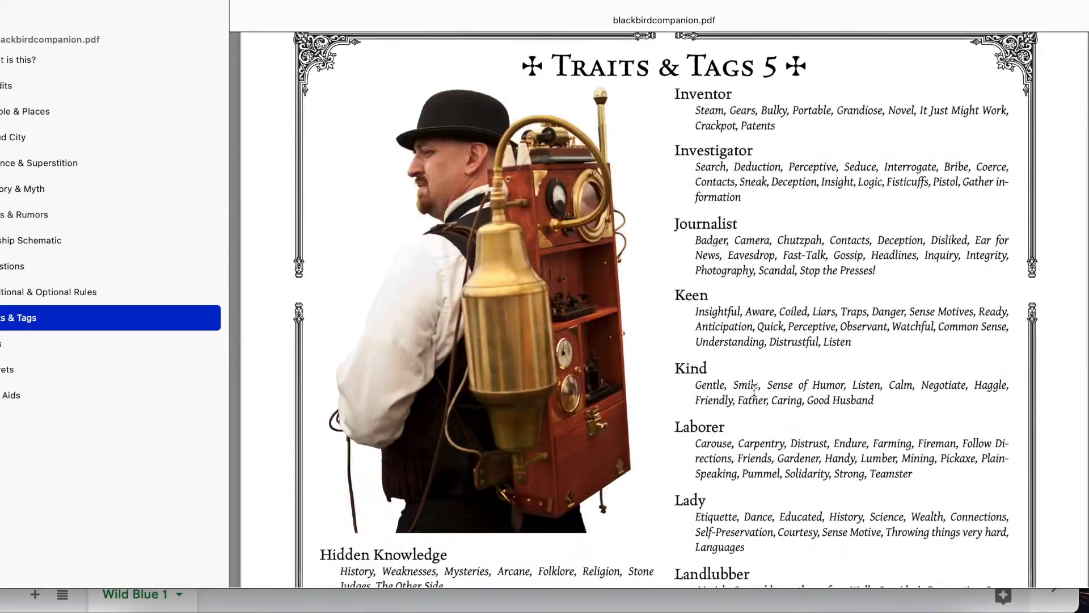
{"action": "scroll", "coordinate": [754, 390], "scroll_direction": "down", "scroll_amount": 4}
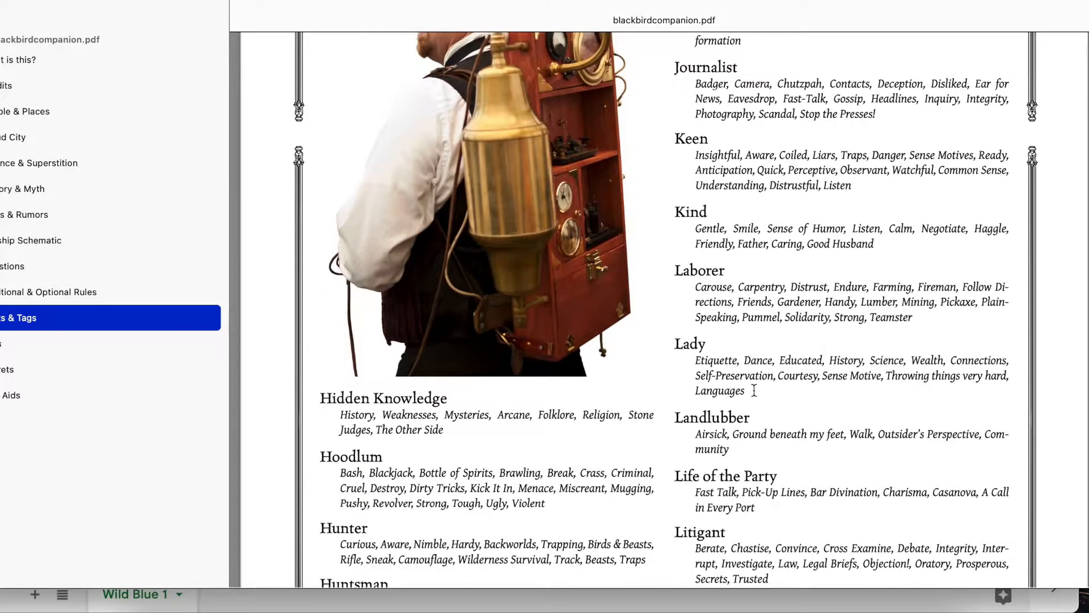
{"action": "scroll", "coordinate": [754, 390], "scroll_direction": "down", "scroll_amount": 1}
{"action": "scroll", "coordinate": [754, 389], "scroll_direction": "up", "scroll_amount": 2}
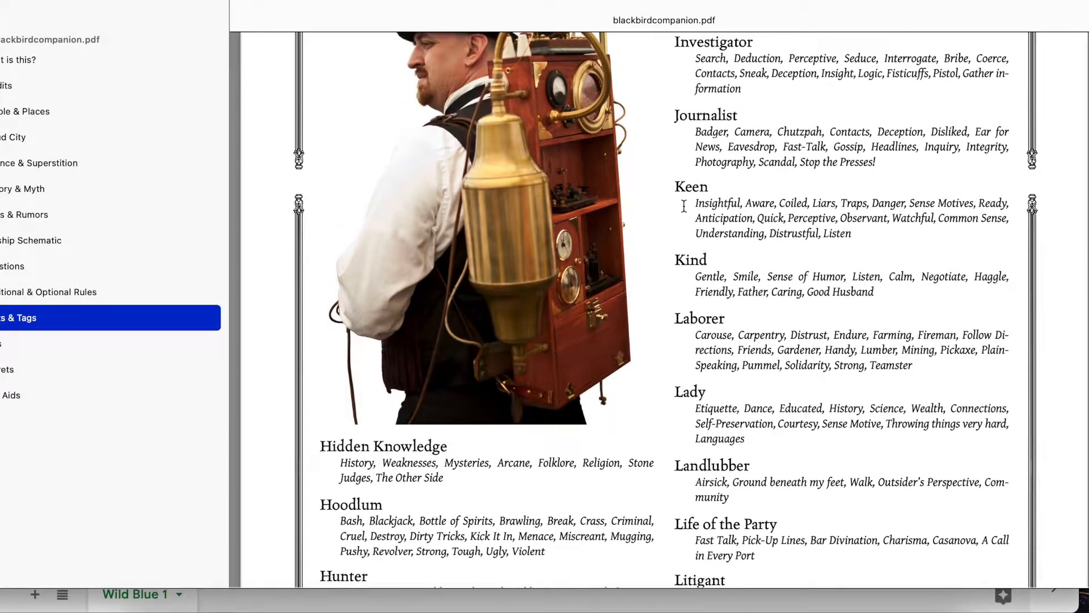
Type 'Keen - Danger, Sense Motives, Observant, Watchful, Common Sense' into the second Trait cell.
{"action": "key", "text": "ctrl+Up"}
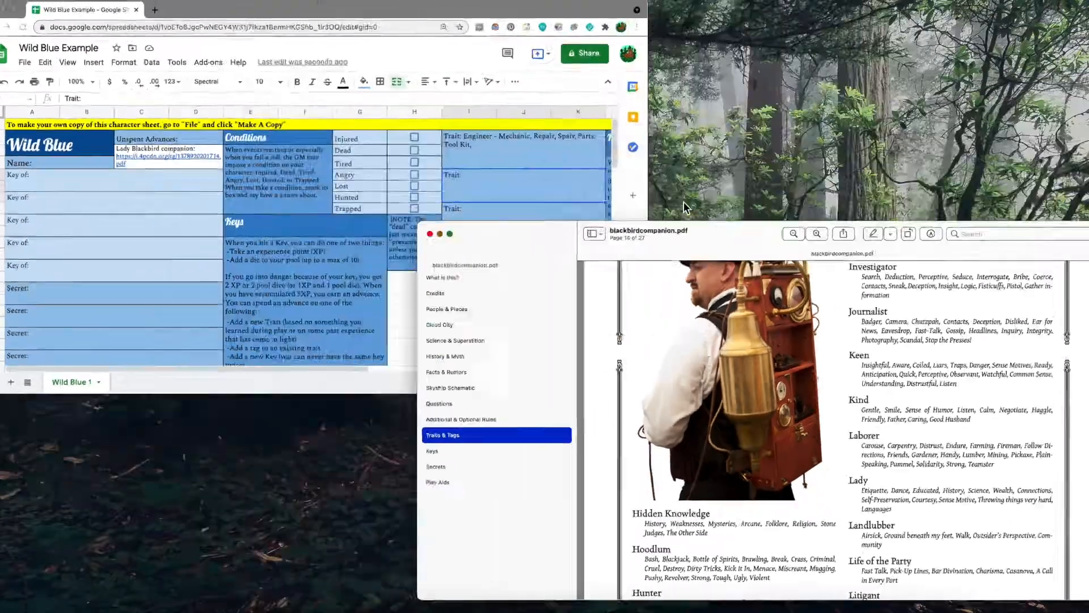
{"action": "left_click", "coordinate": [466, 222]}
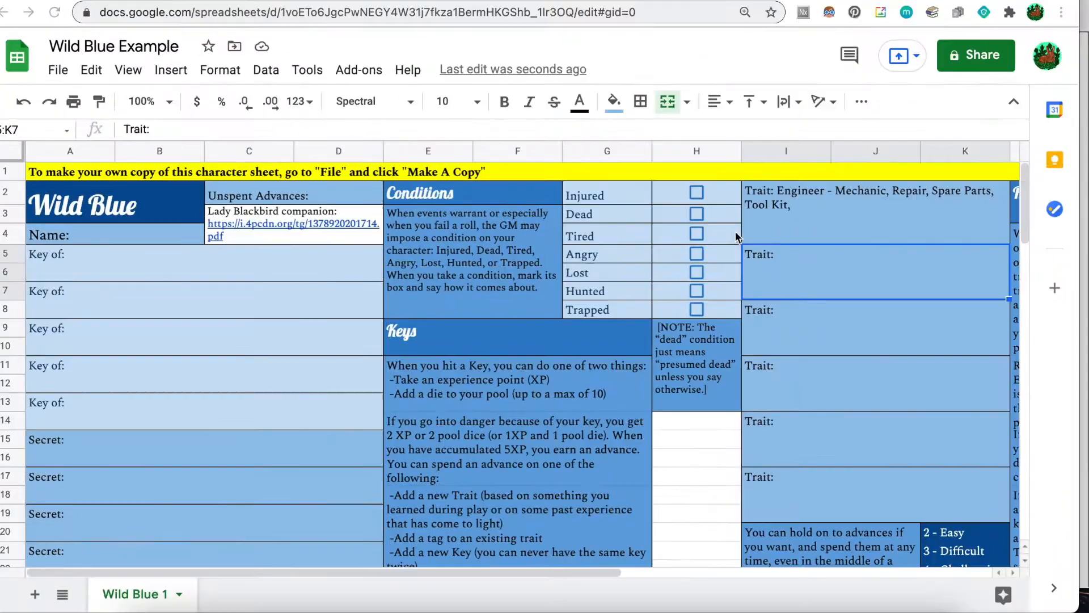
{"action": "double_click", "coordinate": [786, 255]}
{"action": "type", "text": "K"}
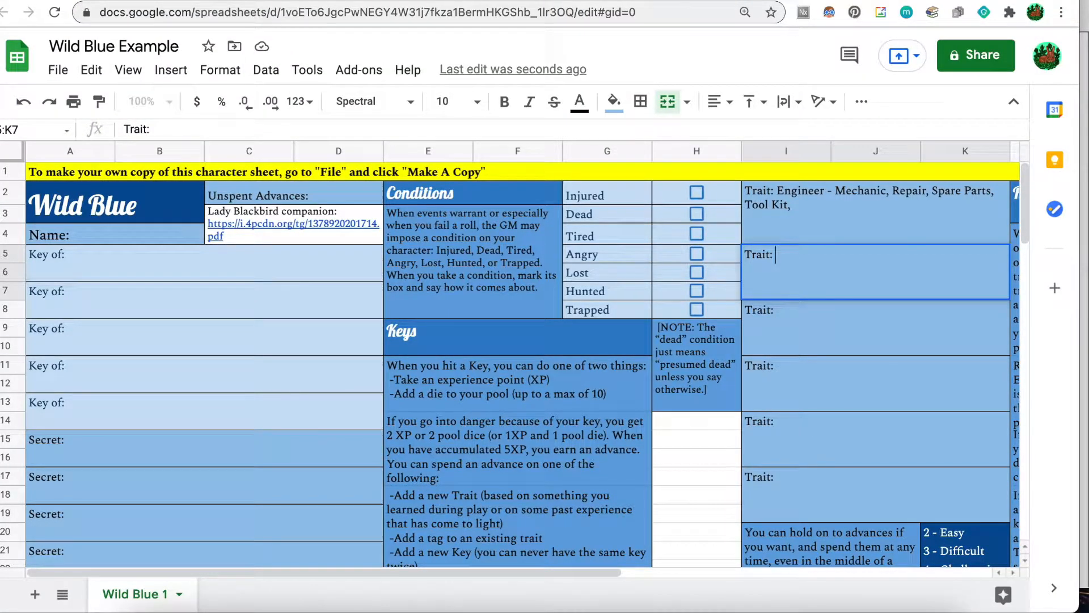
{"action": "type", "text": "een -"}
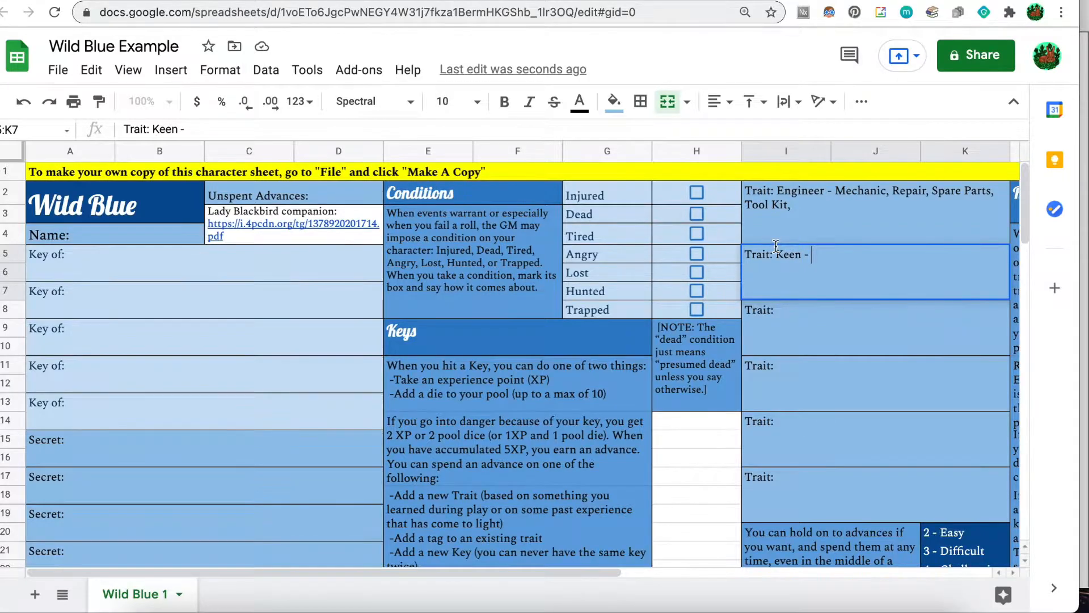
{"action": "key", "text": "ctrl+Up"}
{"action": "left_click", "coordinate": [898, 414]}
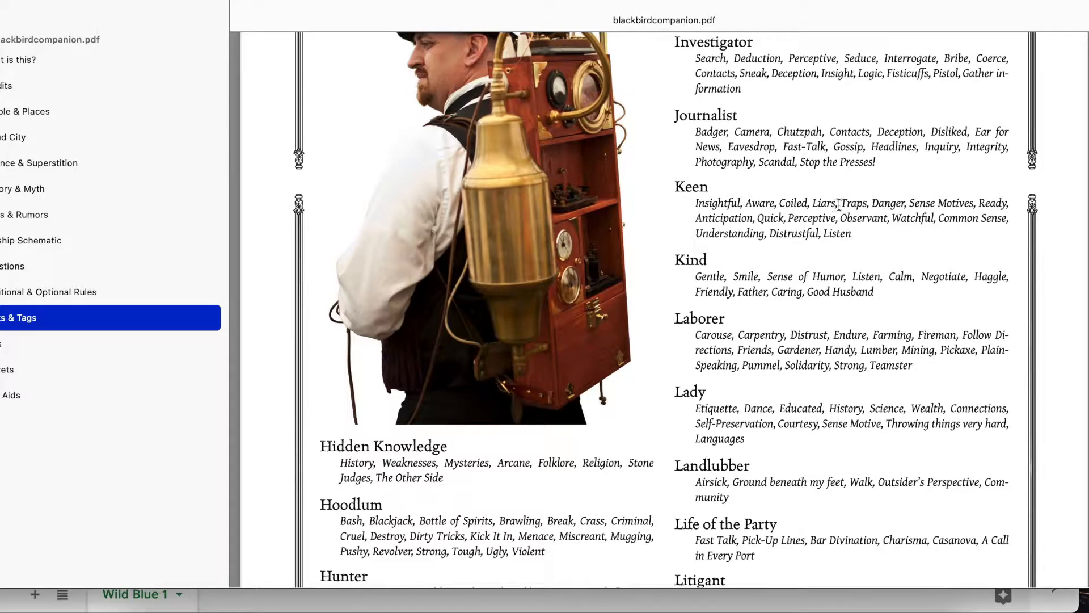
{"action": "key", "text": "ctrl+Up"}
{"action": "left_click", "coordinate": [474, 234]}
{"action": "type", "text": "Danger, Sense "}
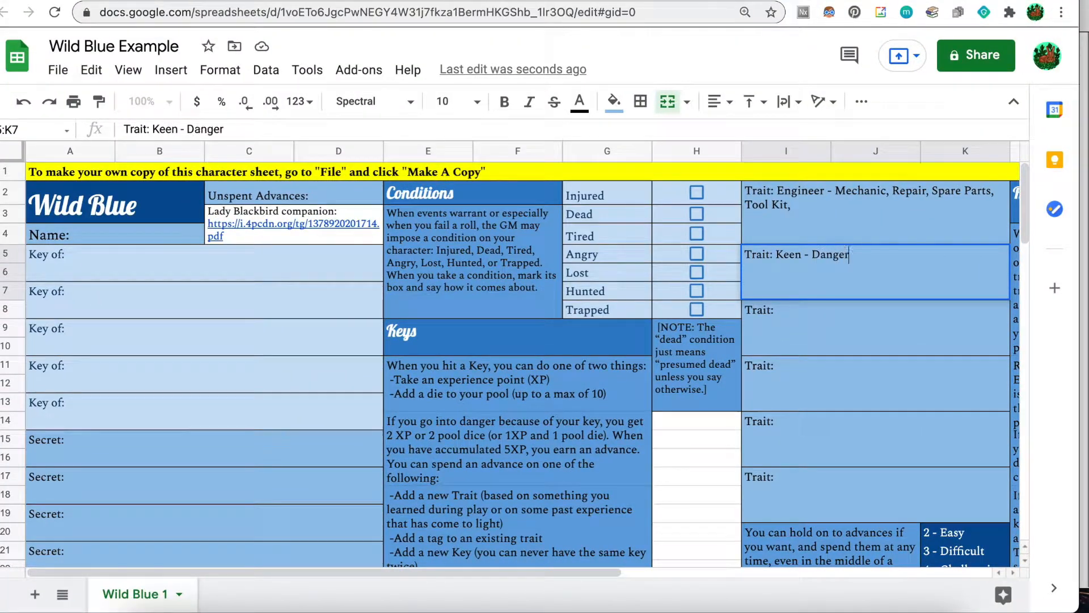
{"action": "type", "text": "Motives,"}
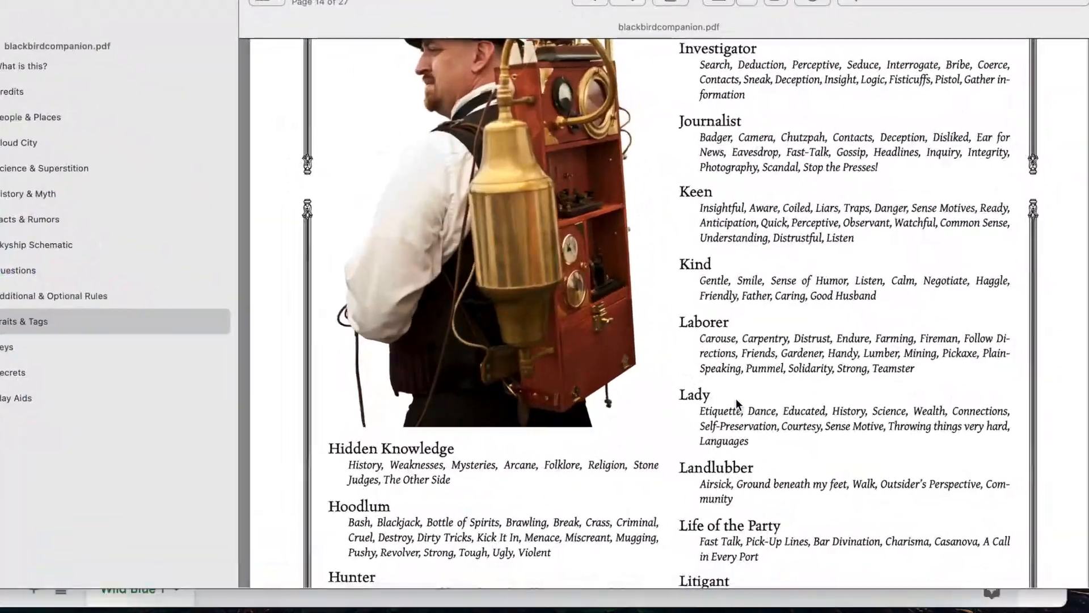
{"action": "left_click", "coordinate": [737, 398]}
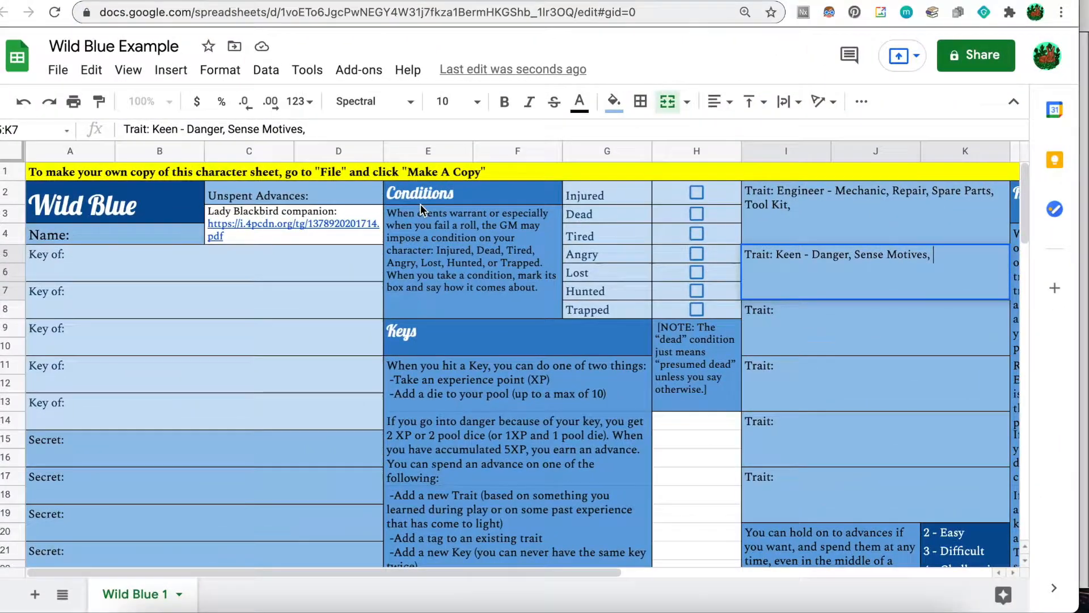
{"action": "type", "text": "Observant, Watchful, "}
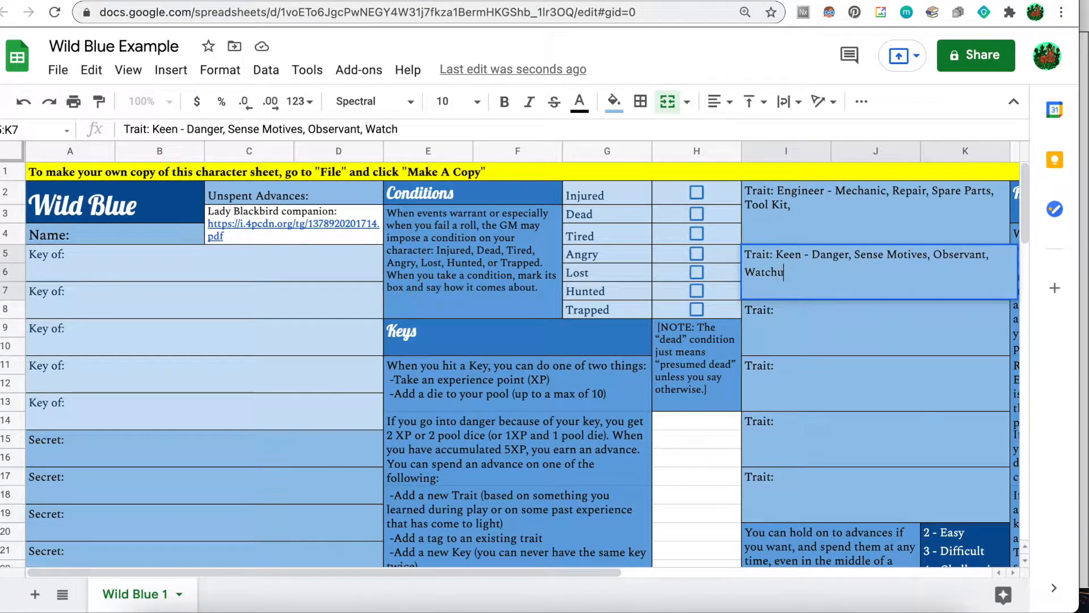
{"action": "type", "text": "Common Sense,"}
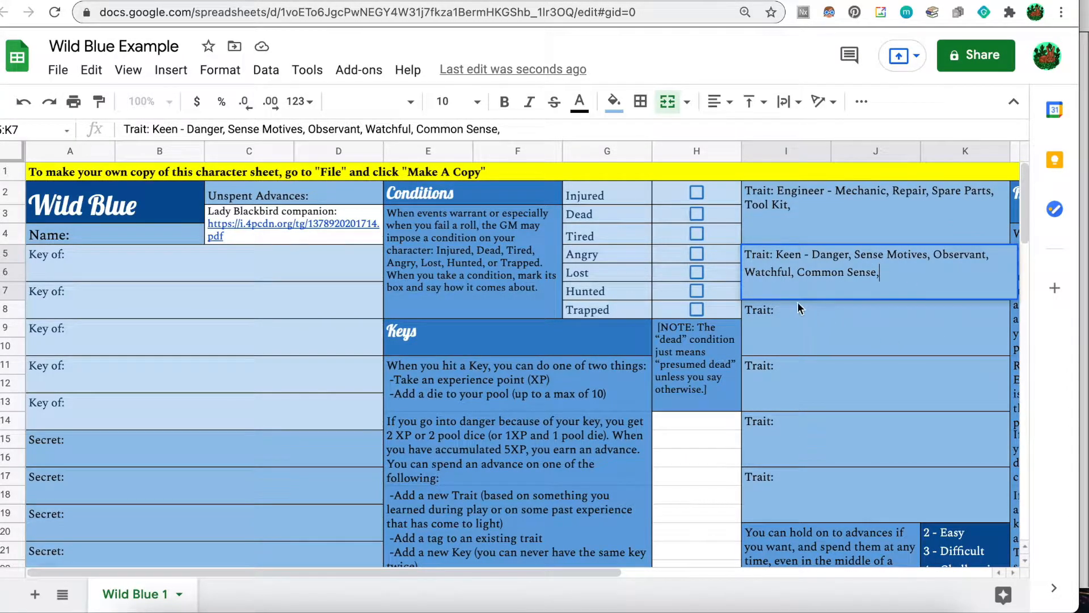
Commit the Keen trait, select the third Trait cell and scroll to find the Resiliant tags.
{"action": "left_click", "coordinate": [802, 318]}
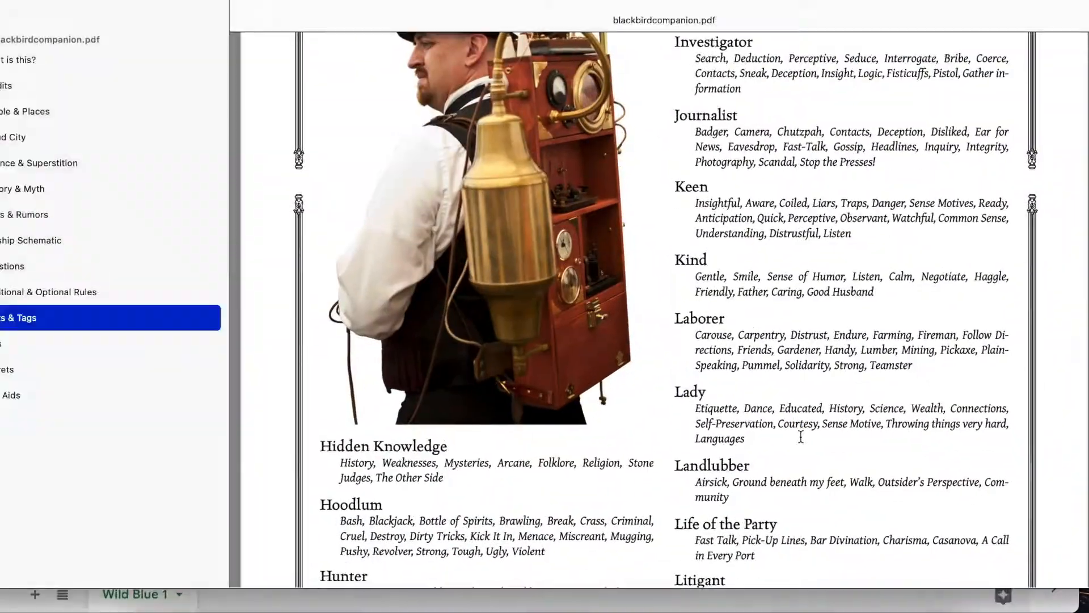
{"action": "scroll", "coordinate": [801, 437], "scroll_direction": "down", "scroll_amount": 15}
{"action": "scroll", "coordinate": [801, 437], "scroll_direction": "down", "scroll_amount": 10}
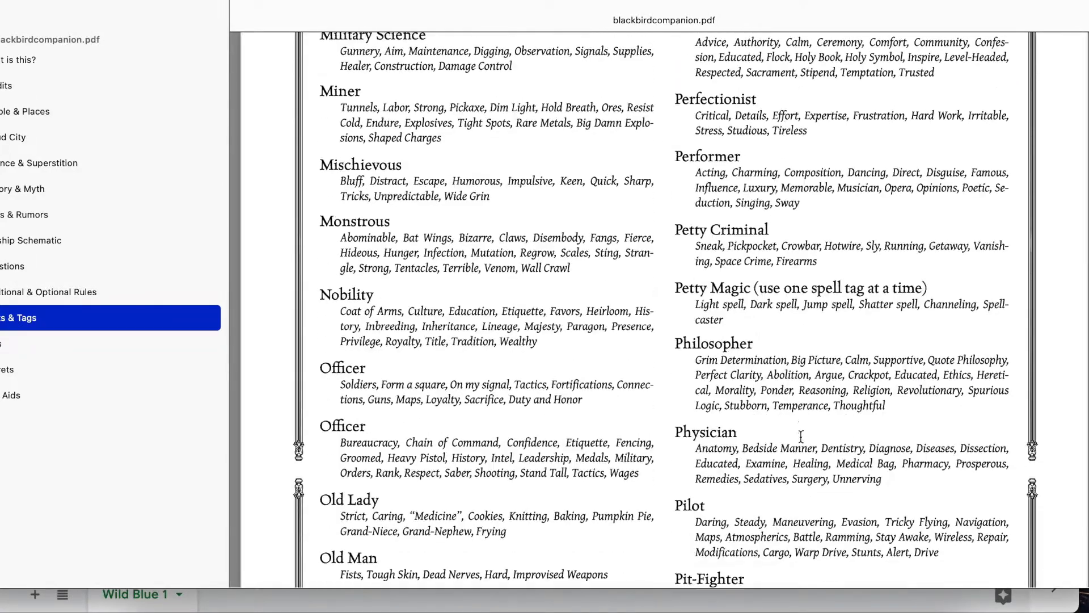
{"action": "scroll", "coordinate": [693, 413], "scroll_direction": "down", "scroll_amount": 5}
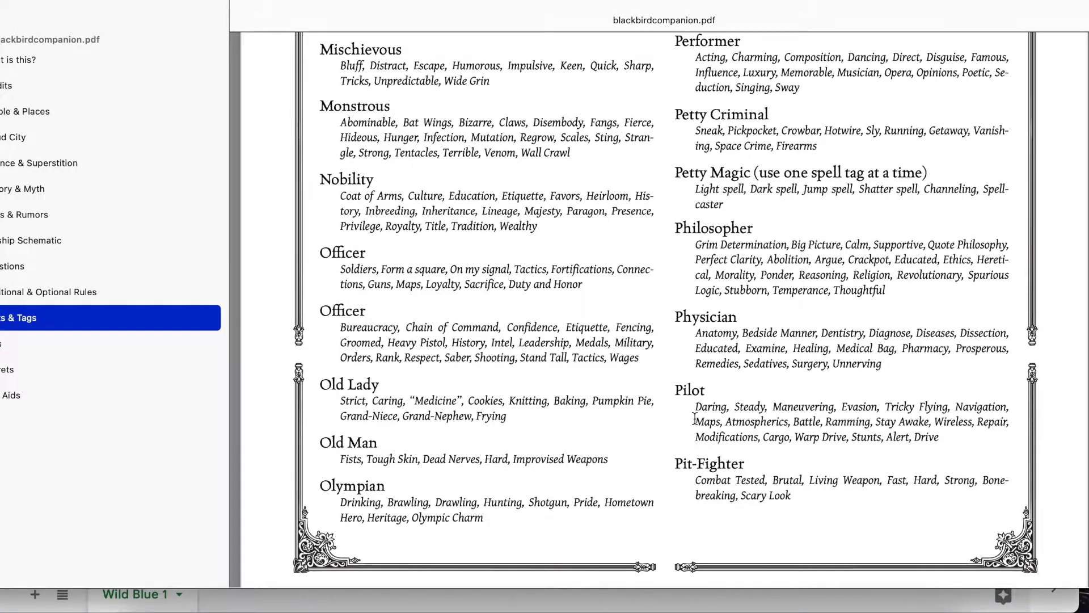
{"action": "scroll", "coordinate": [694, 418], "scroll_direction": "down", "scroll_amount": 10}
{"action": "scroll", "coordinate": [694, 414], "scroll_direction": "down", "scroll_amount": 5}
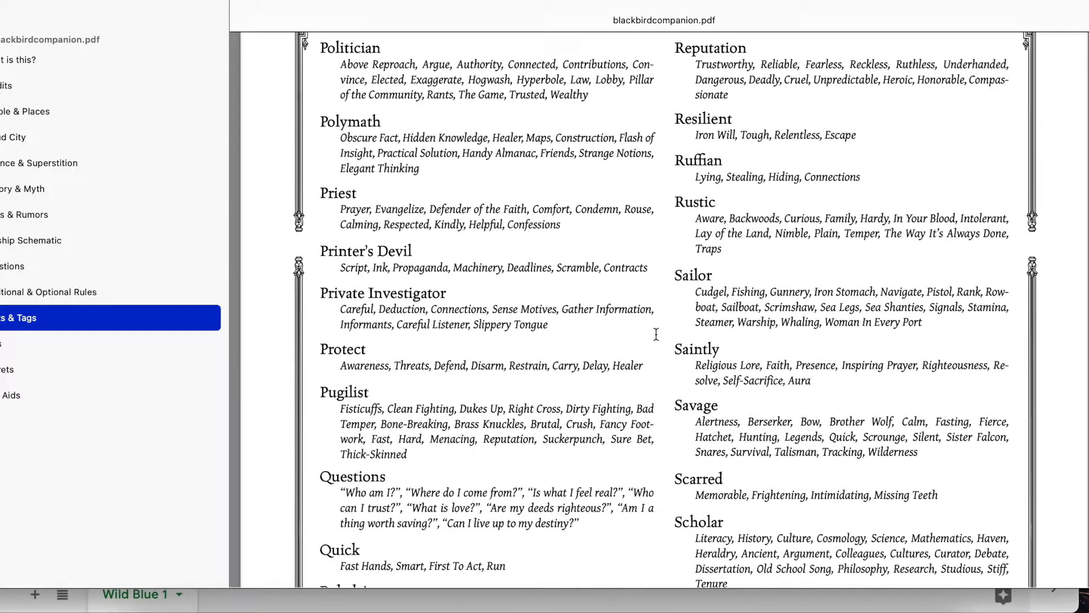
{"action": "scroll", "coordinate": [656, 334], "scroll_direction": "up", "scroll_amount": 2}
{"action": "scroll", "coordinate": [657, 334], "scroll_direction": "down", "scroll_amount": 5}
{"action": "scroll", "coordinate": [656, 335], "scroll_direction": "up", "scroll_amount": 4}
{"action": "scroll", "coordinate": [656, 335], "scroll_direction": "up", "scroll_amount": 4}
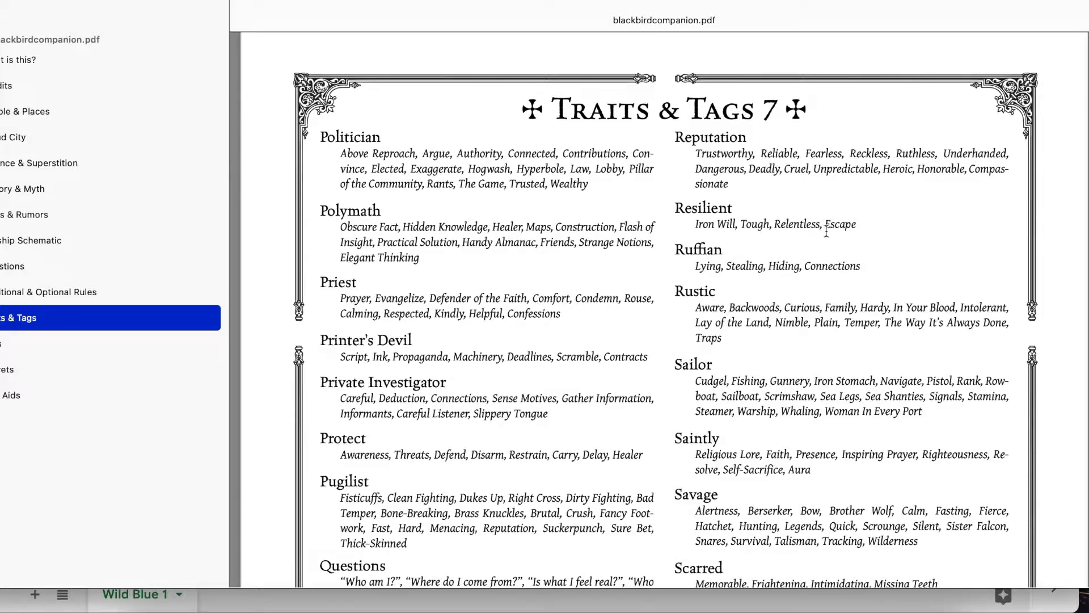
Enter 'Resiliant - Iron Will, Tough, Relentless, Escape,' in the third Trait cell.
{"action": "key", "text": "ctrl+Up"}
{"action": "left_click", "coordinate": [348, 235]}
{"action": "double_click", "coordinate": [848, 312]}
{"action": "type", "text": "Resilian"}
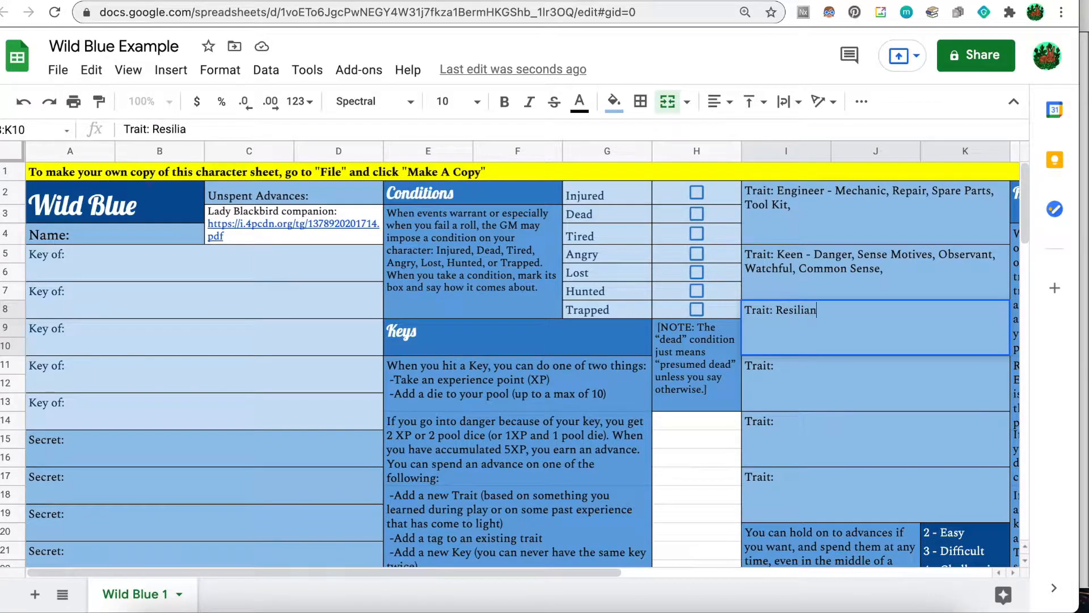
{"action": "type", "text": "t - Iron Will,"}
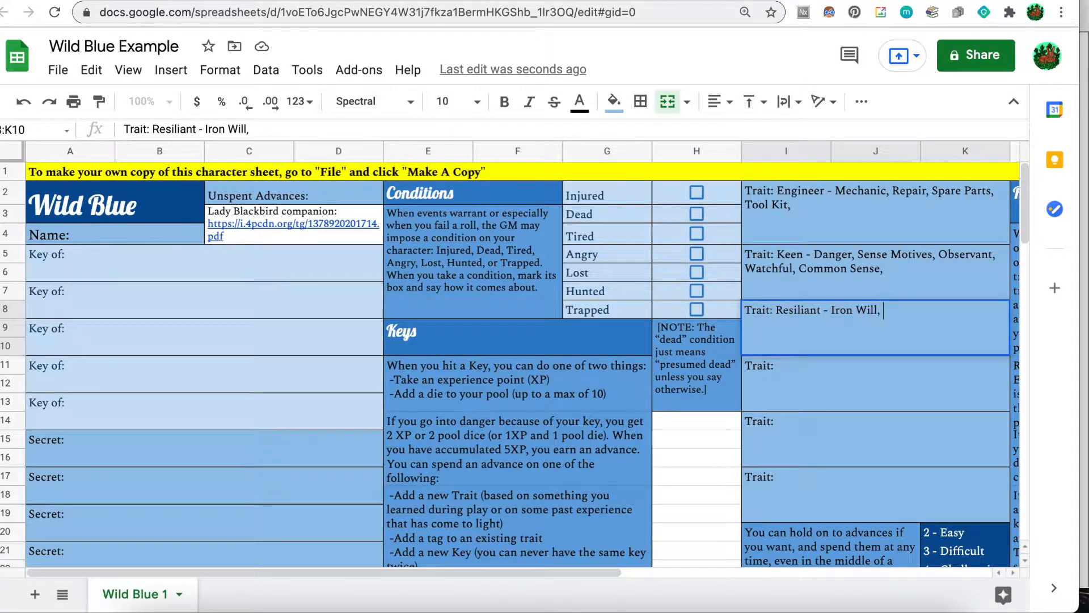
{"action": "key", "text": "ctrl+Up"}
{"action": "left_click", "coordinate": [843, 420]}
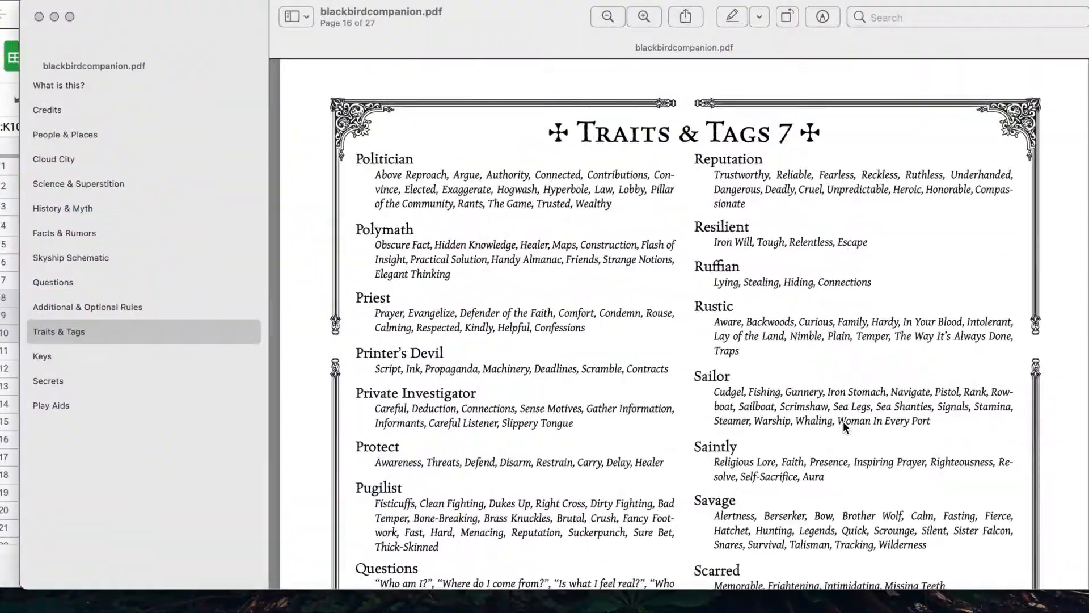
{"action": "key", "text": "ctrl+Up"}
{"action": "left_click", "coordinate": [411, 304]}
{"action": "type", "text": "Tough, "}
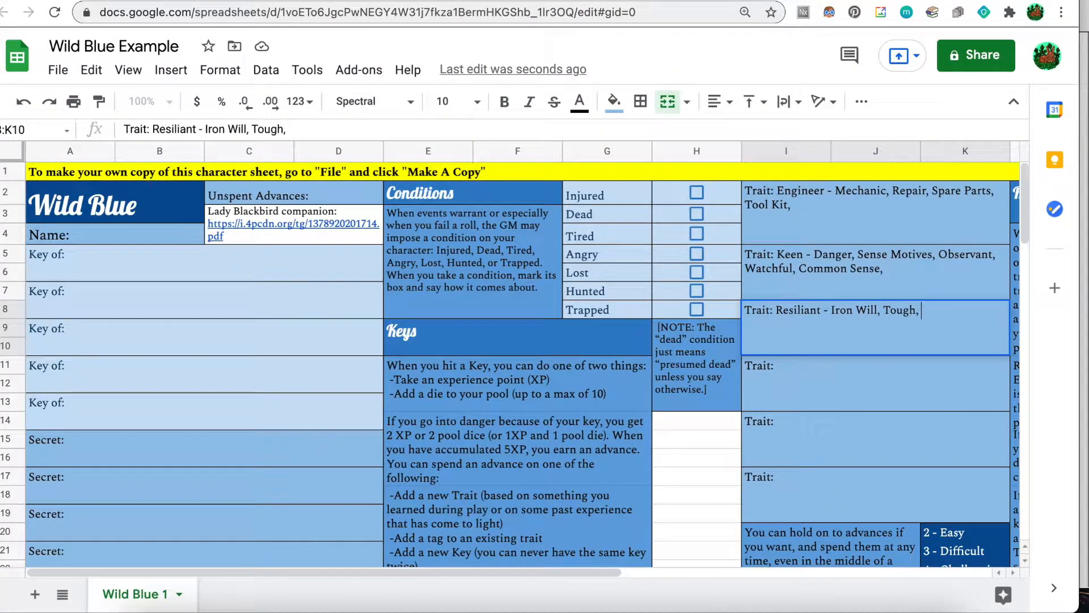
{"action": "type", "text": "Relentless, Escape"}
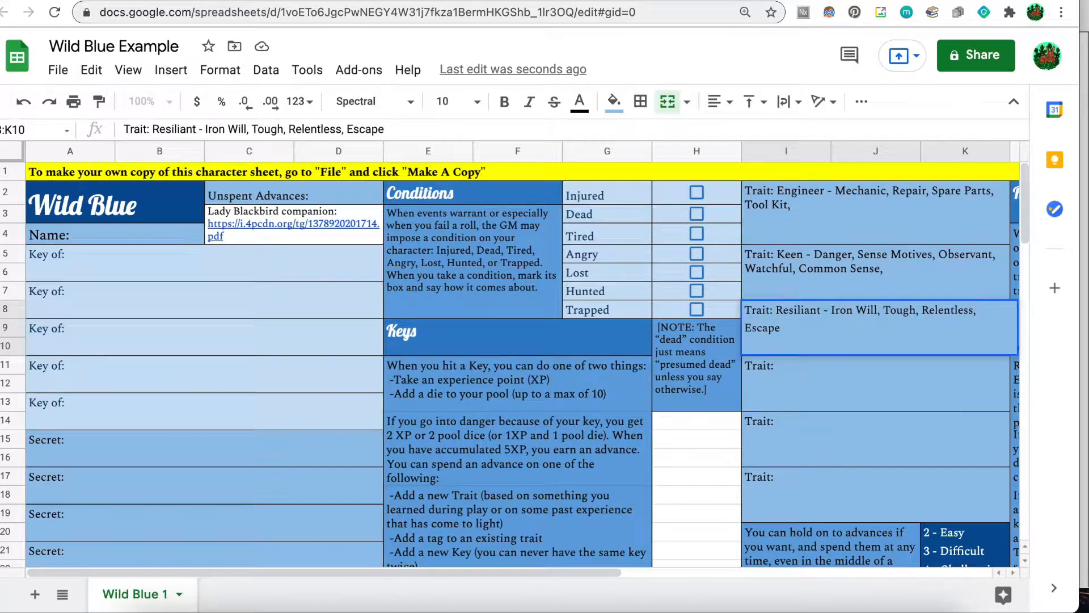
{"action": "type", "text": ","}
Scroll the companion PDF through Traits & Tags 7 to the Stoneblood and Stormblood listings.
{"action": "key", "text": "ctrl+Up"}
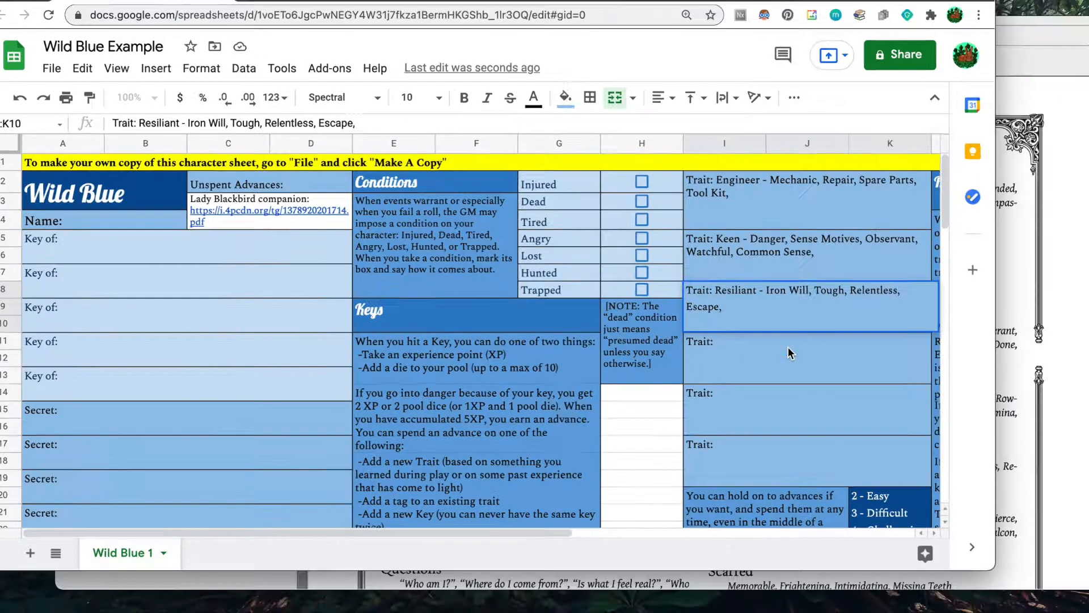
{"action": "left_click", "coordinate": [821, 421]}
{"action": "scroll", "coordinate": [646, 373], "scroll_direction": "down", "scroll_amount": 5}
{"action": "scroll", "coordinate": [647, 374], "scroll_direction": "down", "scroll_amount": 5}
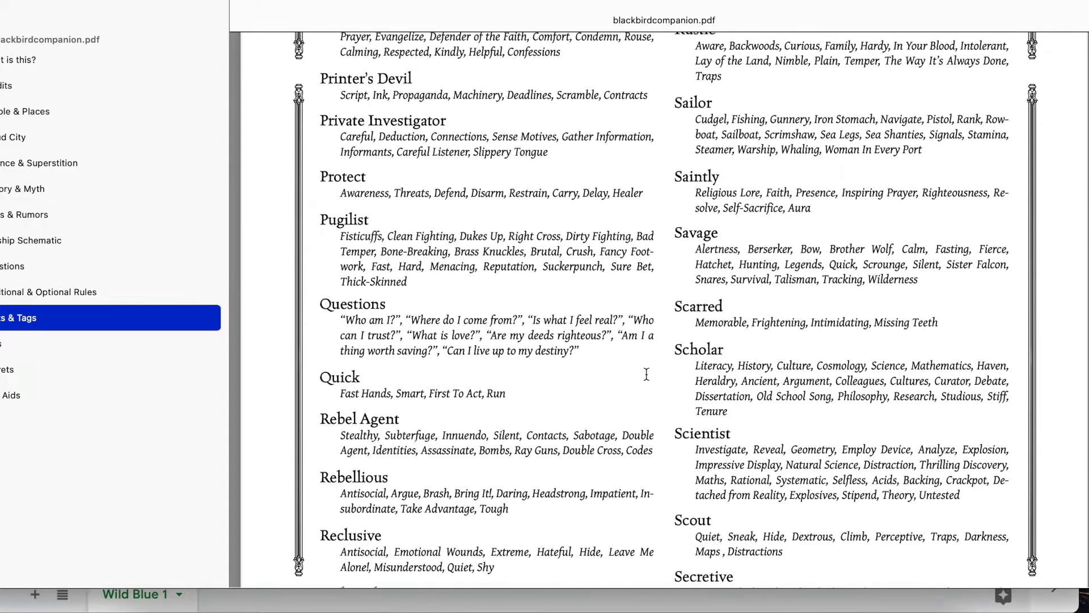
{"action": "scroll", "coordinate": [646, 374], "scroll_direction": "down", "scroll_amount": 8}
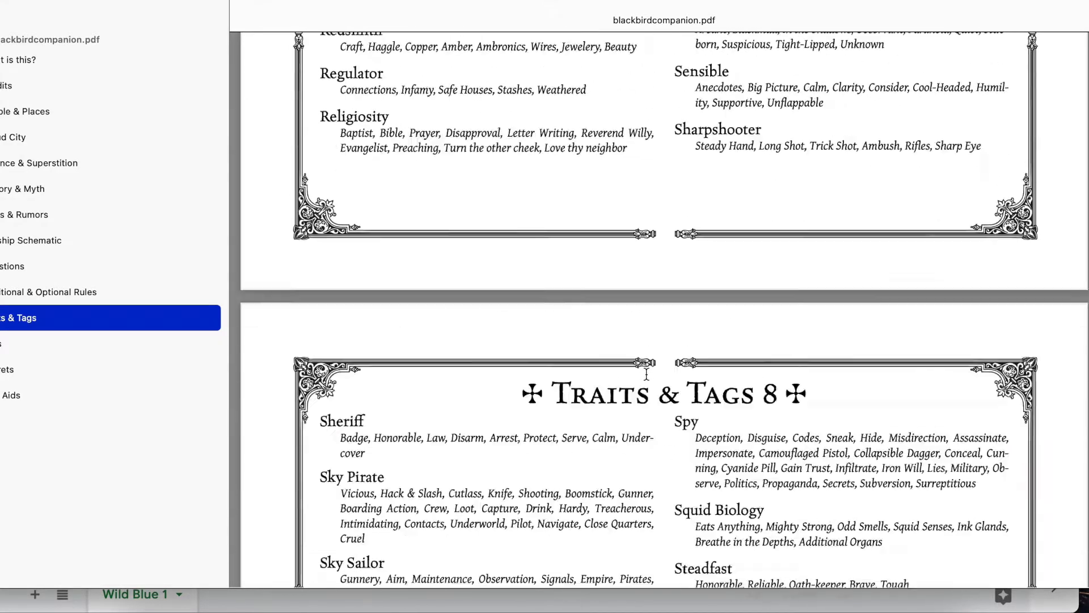
{"action": "scroll", "coordinate": [647, 374], "scroll_direction": "down", "scroll_amount": 3}
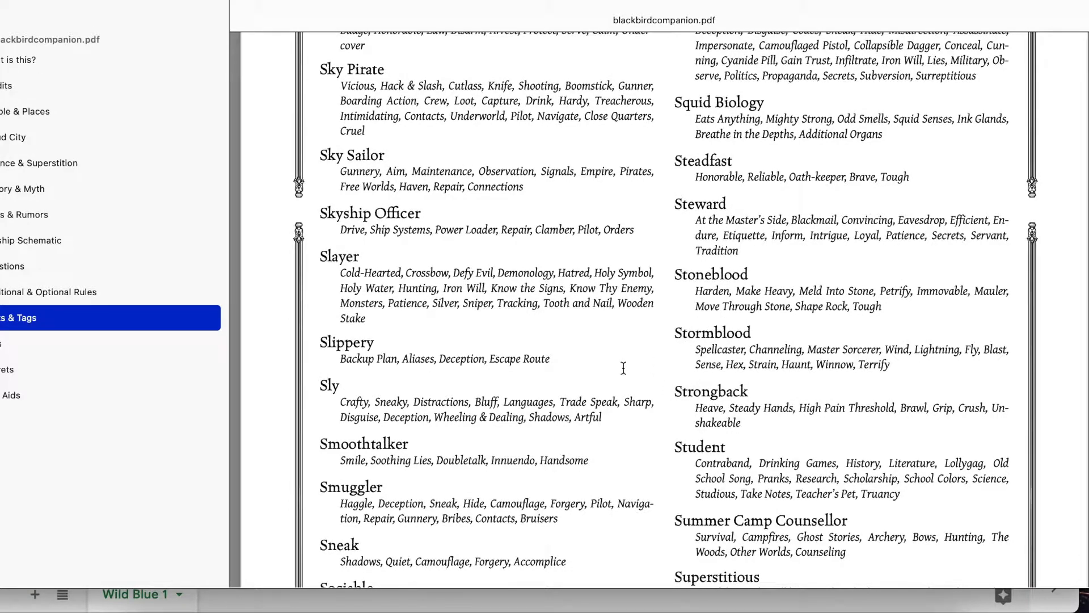
{"action": "scroll", "coordinate": [626, 358], "scroll_direction": "down", "scroll_amount": 1}
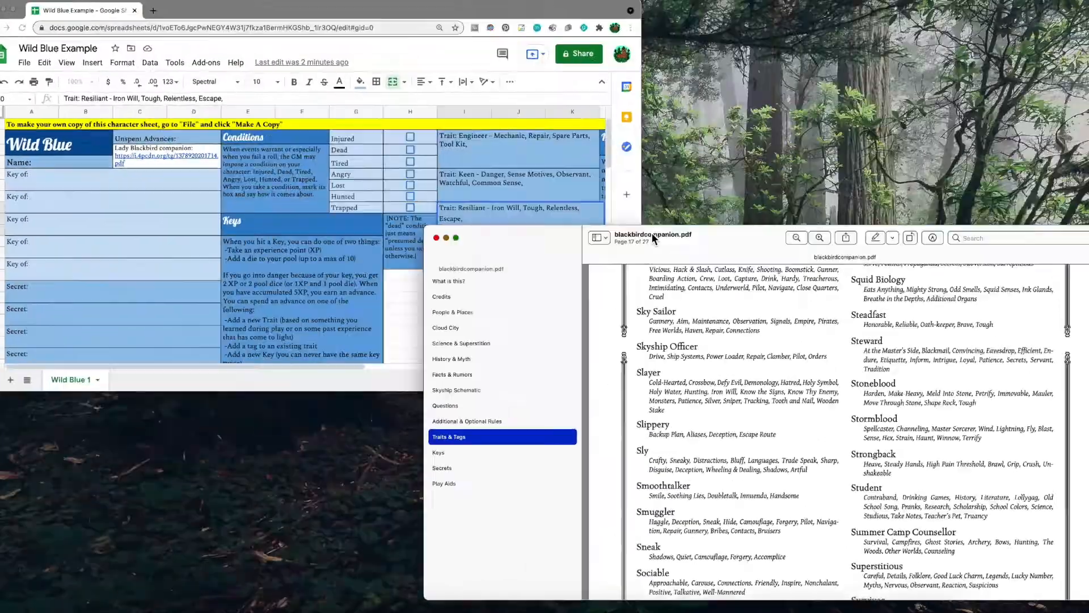
Enter 'Stoneblood - Petrify, Move through Stone, Shape Rock,' in the fourth Trait cell.
{"action": "left_click_drag", "start_coordinate": [652, 235], "coordinate": [681, 259]}
{"action": "left_click", "coordinate": [495, 261]}
{"action": "double_click", "coordinate": [785, 368]}
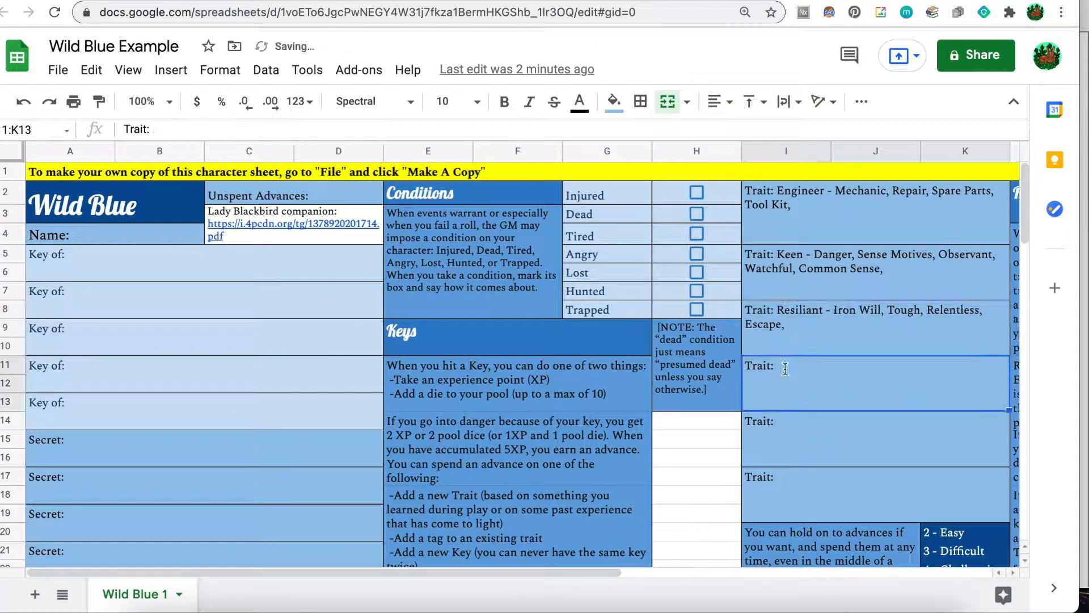
{"action": "type", "text": "So"}
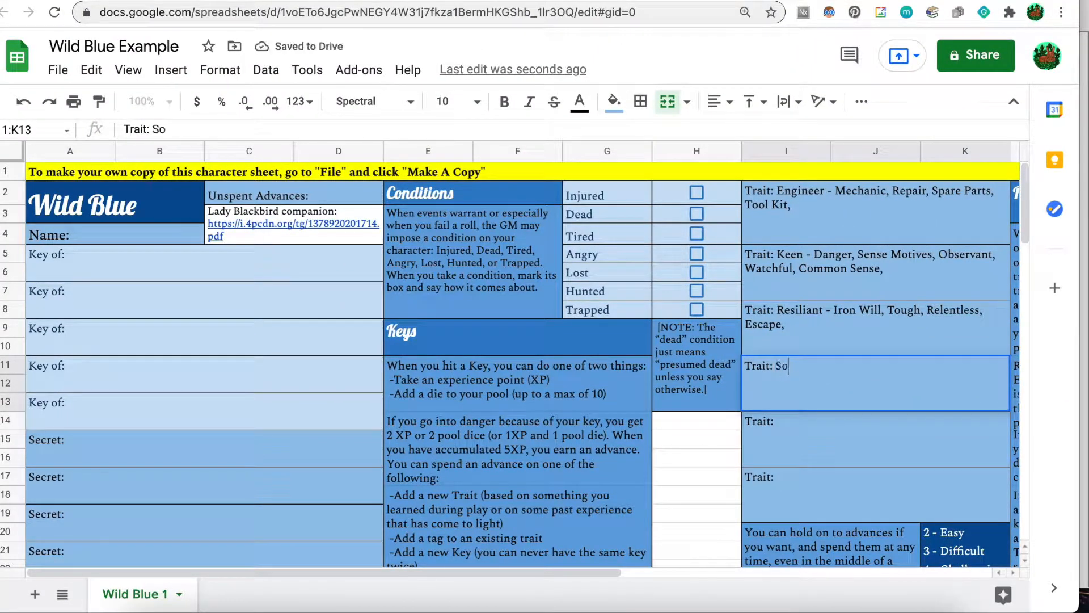
{"action": "key", "text": "BackSpace"}
{"action": "type", "text": "toneblood - Petrif"}
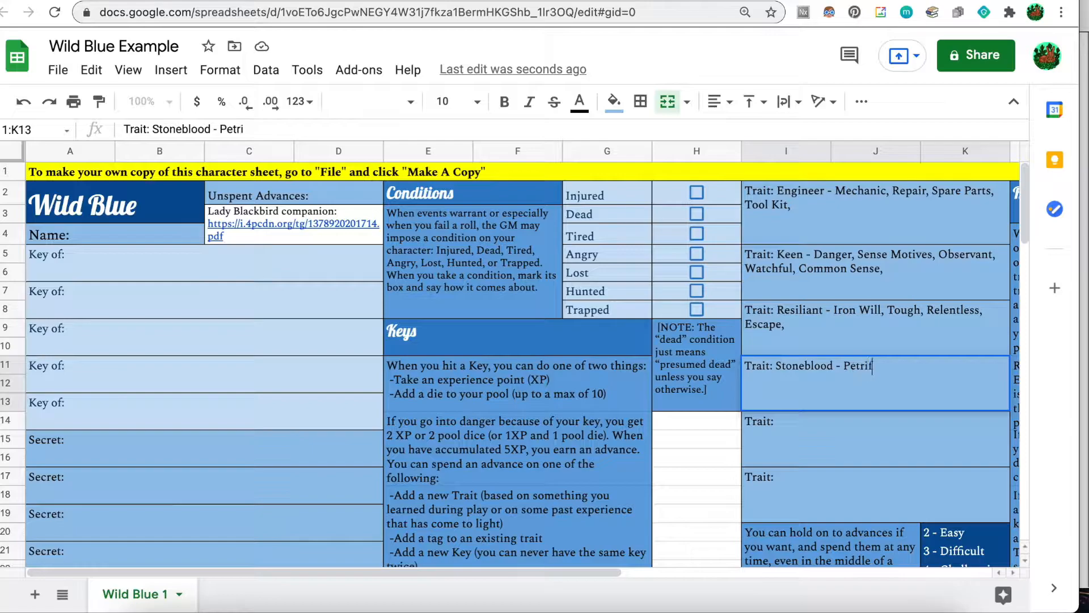
{"action": "type", "text": "y,"}
{"action": "left_click", "coordinate": [754, 603]}
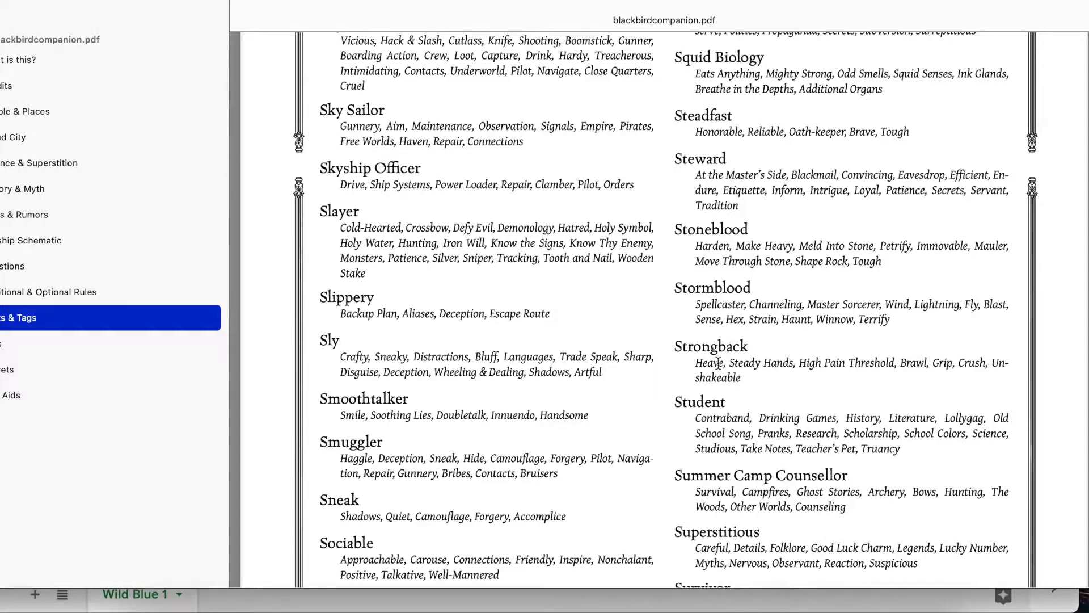
{"action": "scroll", "coordinate": [689, 394], "scroll_direction": "down", "scroll_amount": 2}
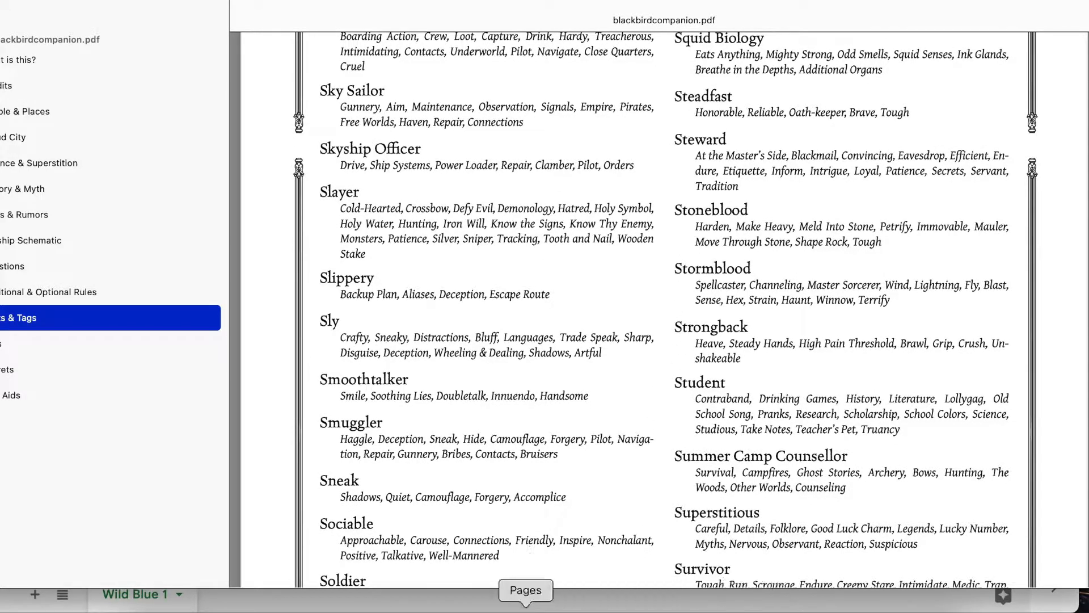
{"action": "left_click", "coordinate": [352, 601]}
{"action": "type", "text": "Move through Sto"}
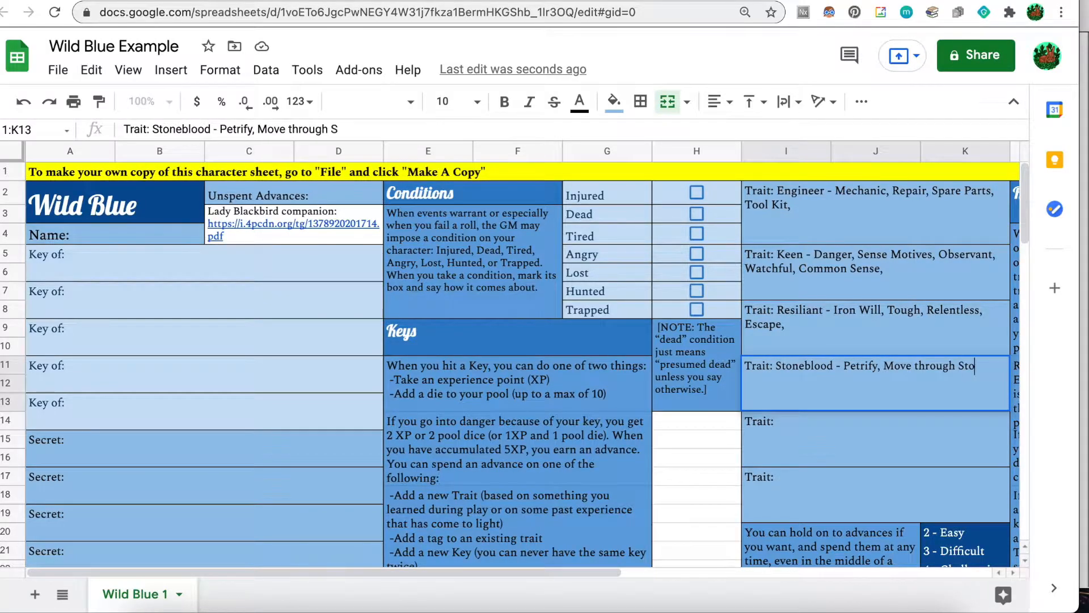
{"action": "type", "text": "ne, Shape Rock"}
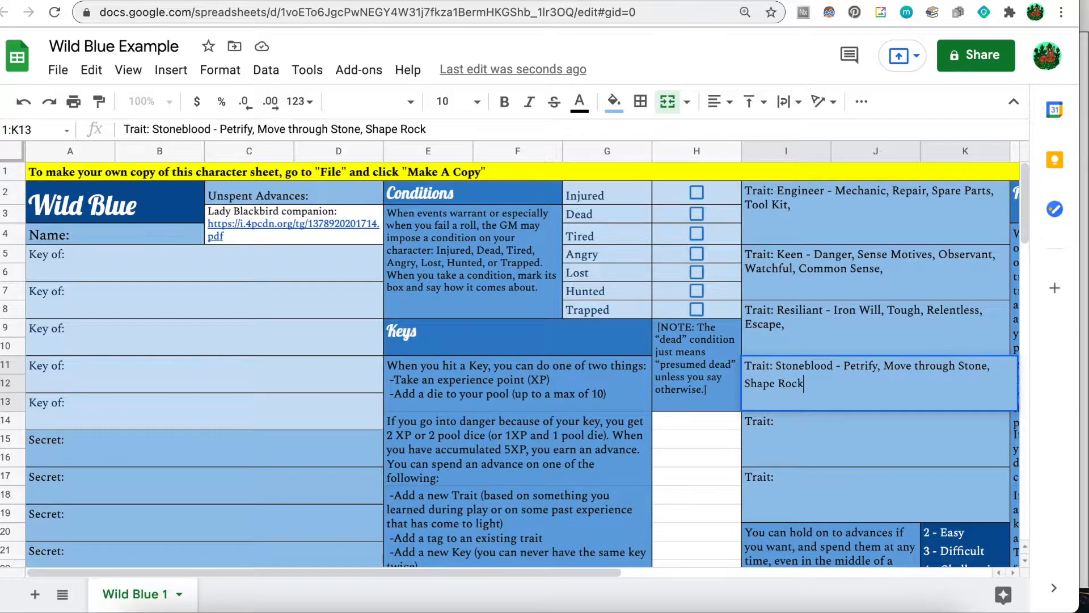
{"action": "type", "text": ","}
Commit the Stoneblood trait and scroll the sheet to review the four filled traits.
{"action": "left_click", "coordinate": [825, 421]}
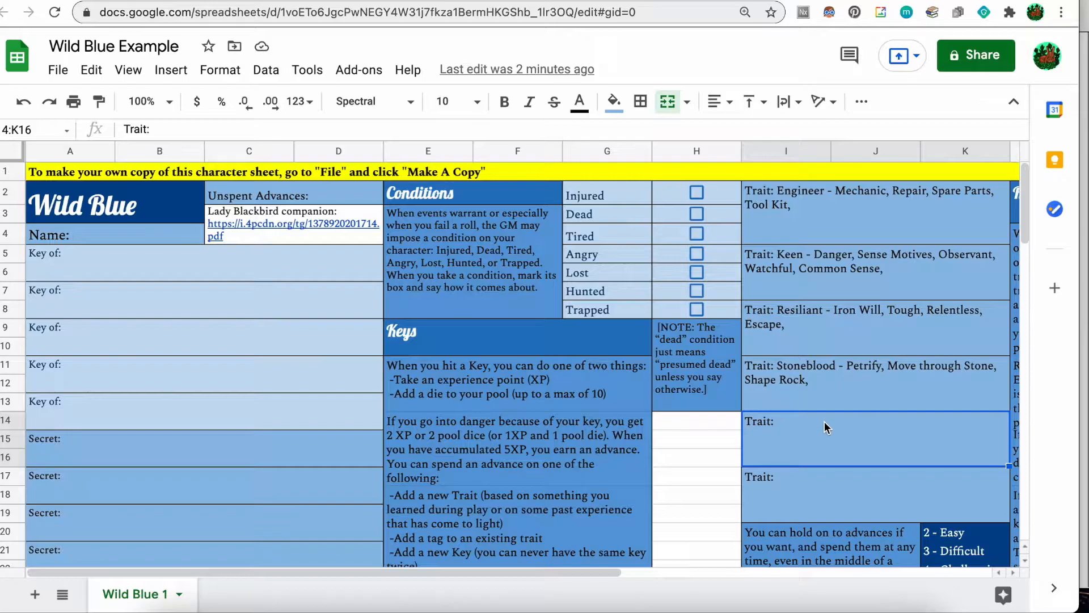
{"action": "scroll", "coordinate": [445, 366], "scroll_direction": "down", "scroll_amount": 5}
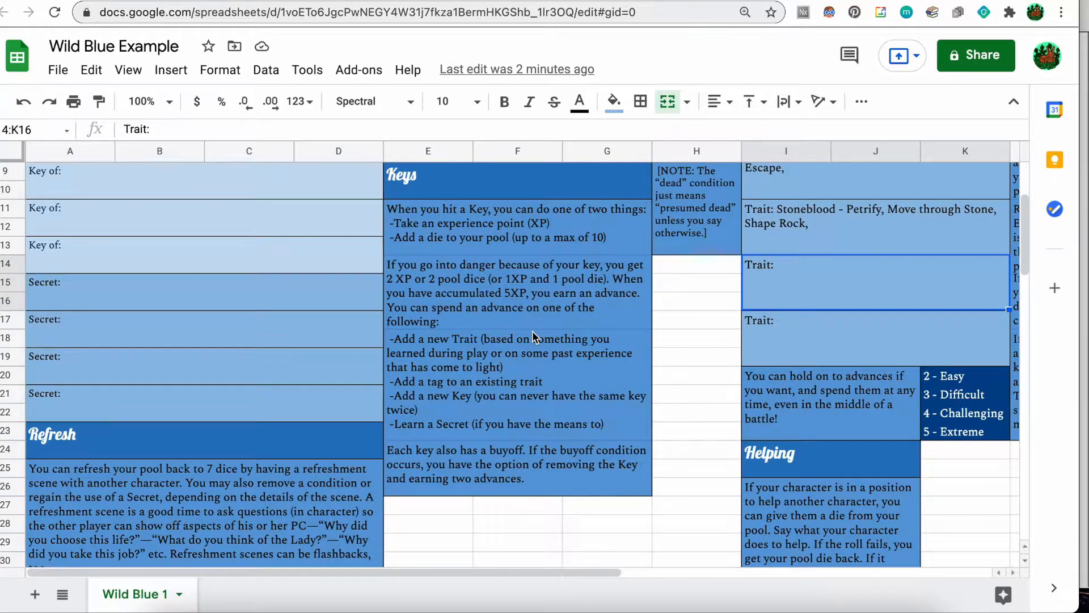
{"action": "scroll", "coordinate": [565, 383], "scroll_direction": "down", "scroll_amount": 1}
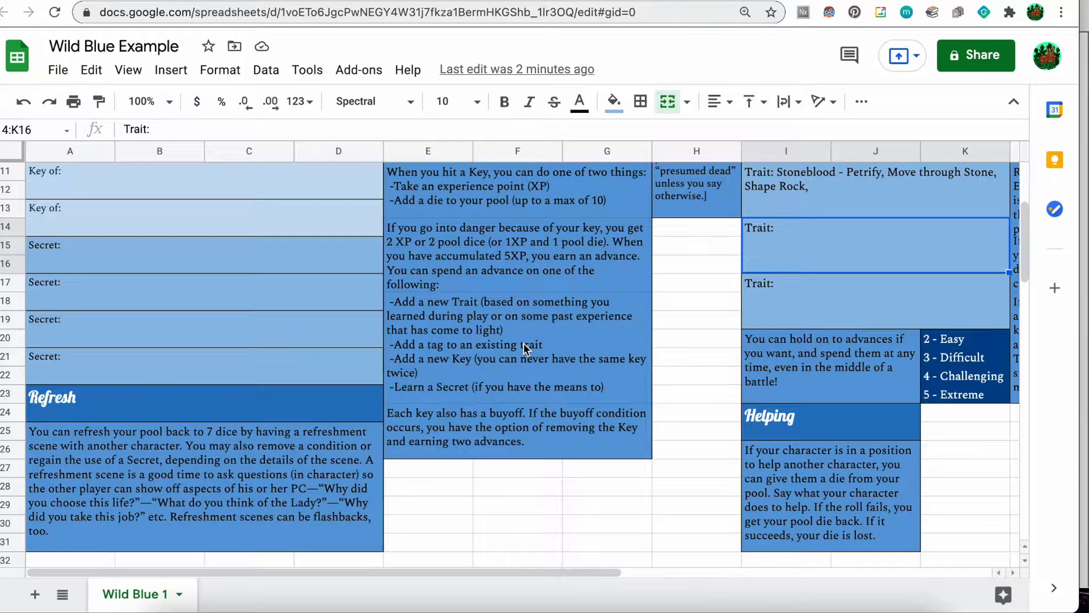
{"action": "scroll", "coordinate": [514, 296], "scroll_direction": "up", "scroll_amount": 1}
{"action": "scroll", "coordinate": [514, 296], "scroll_direction": "up", "scroll_amount": 4}
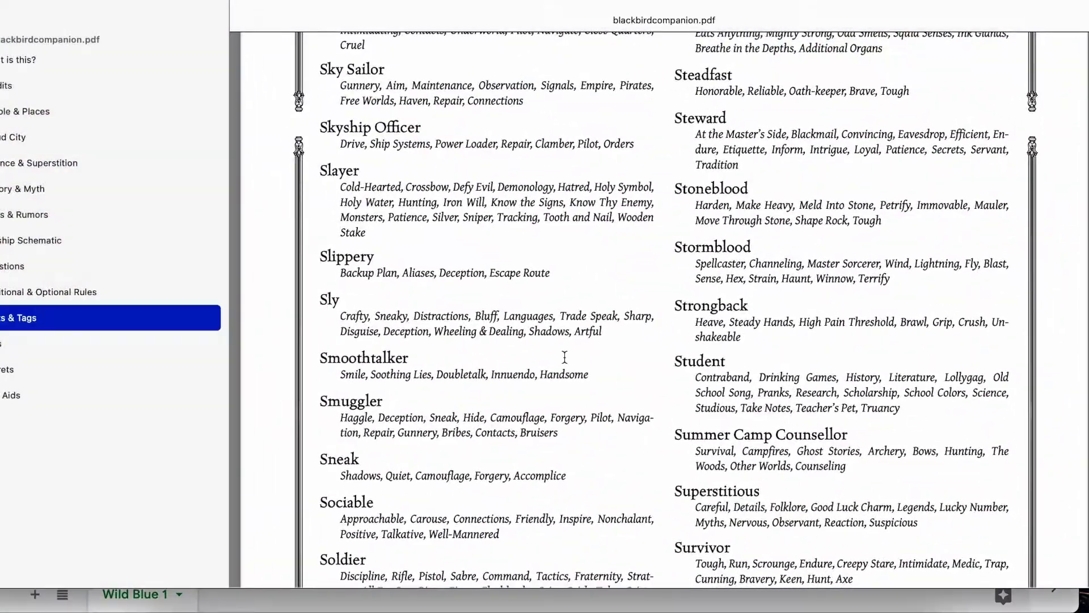
Jump the companion PDF to its Keys section, showing Addiction through Destined.
{"action": "left_click", "coordinate": [90, 343]}
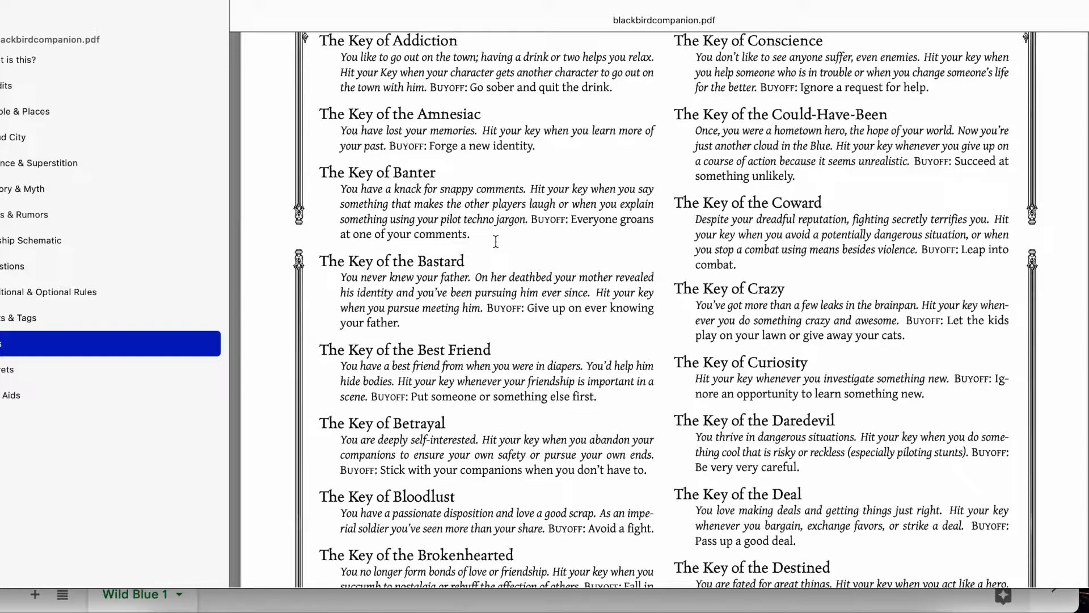
Copy the Key of the Deal description from the companion PDF.
{"action": "scroll", "coordinate": [510, 406], "scroll_direction": "down", "scroll_amount": 6}
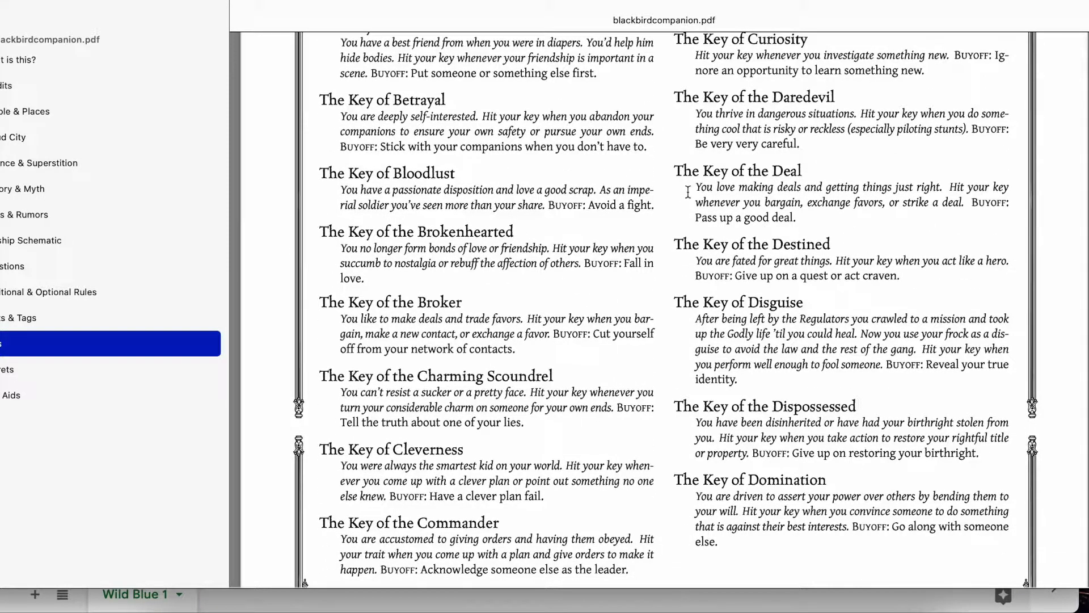
{"action": "left_click_drag", "start_coordinate": [688, 192], "coordinate": [834, 234]}
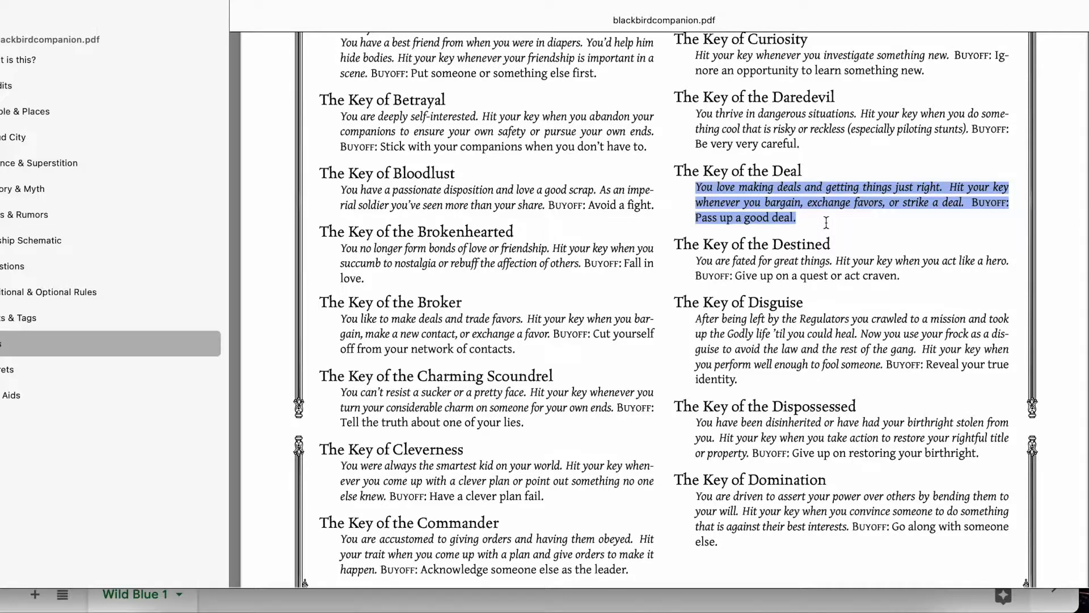
{"action": "left_click", "coordinate": [800, 222]}
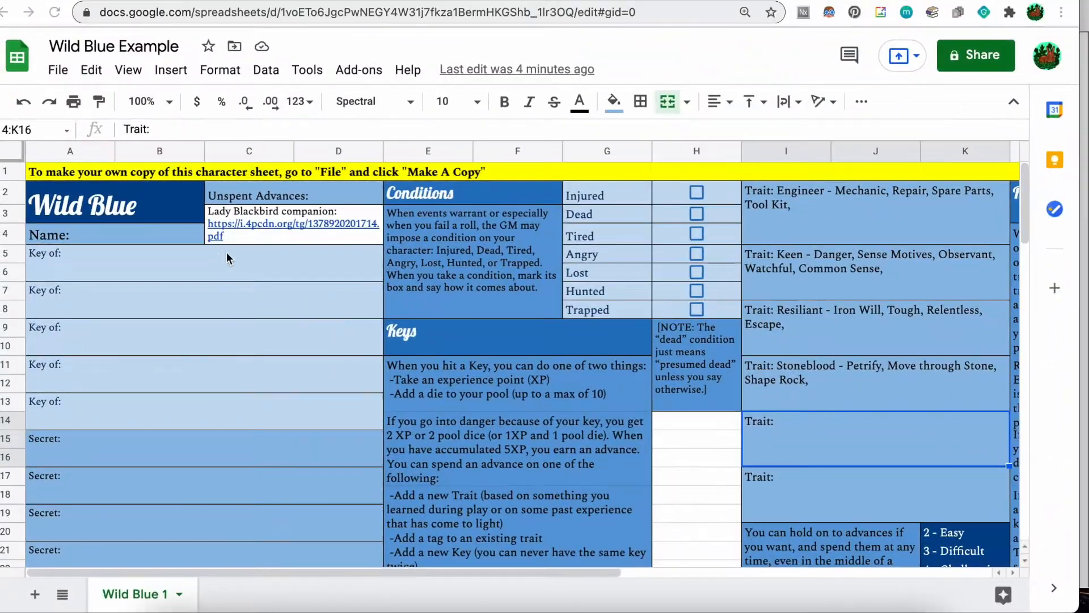
Fill the first Key of cell with 'The Deal.' plus its pasted description and buyoff.
{"action": "left_click", "coordinate": [96, 155]}
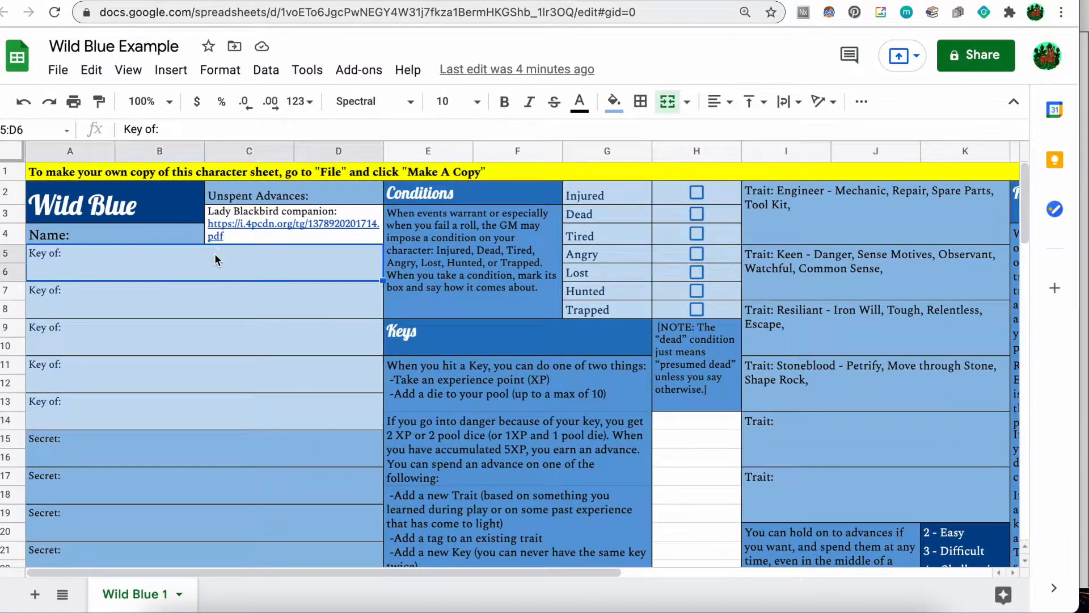
{"action": "double_click", "coordinate": [215, 254]}
{"action": "type", "text": "The Deal."}
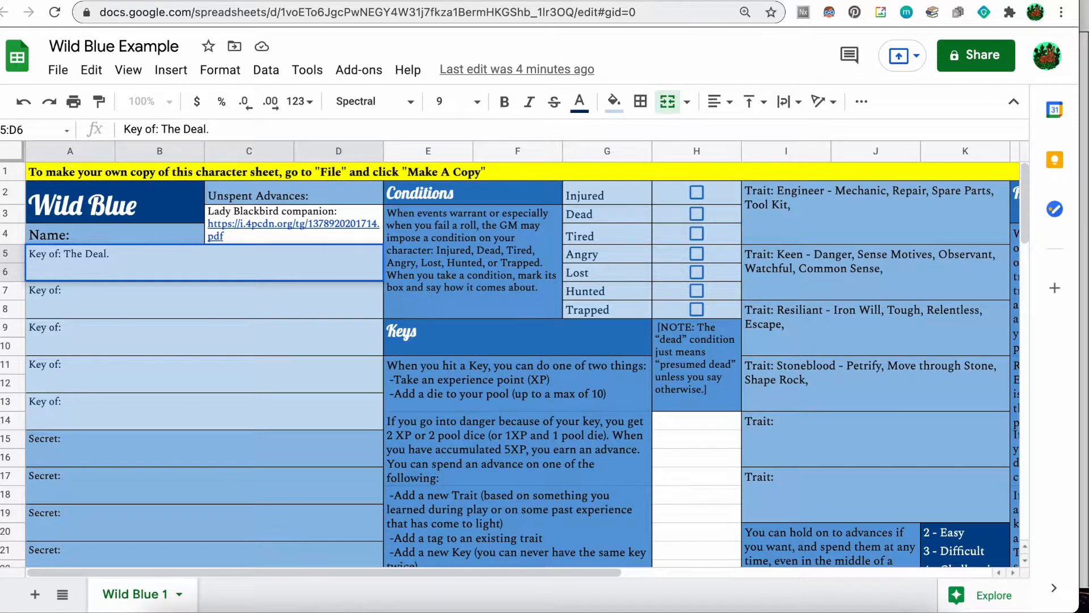
{"action": "type", "text": "You love making deals and getting things just right. Hit your key whenever you bargain, exchange favors, or strike a deal. BUYOFF: Pass up a good deal."}
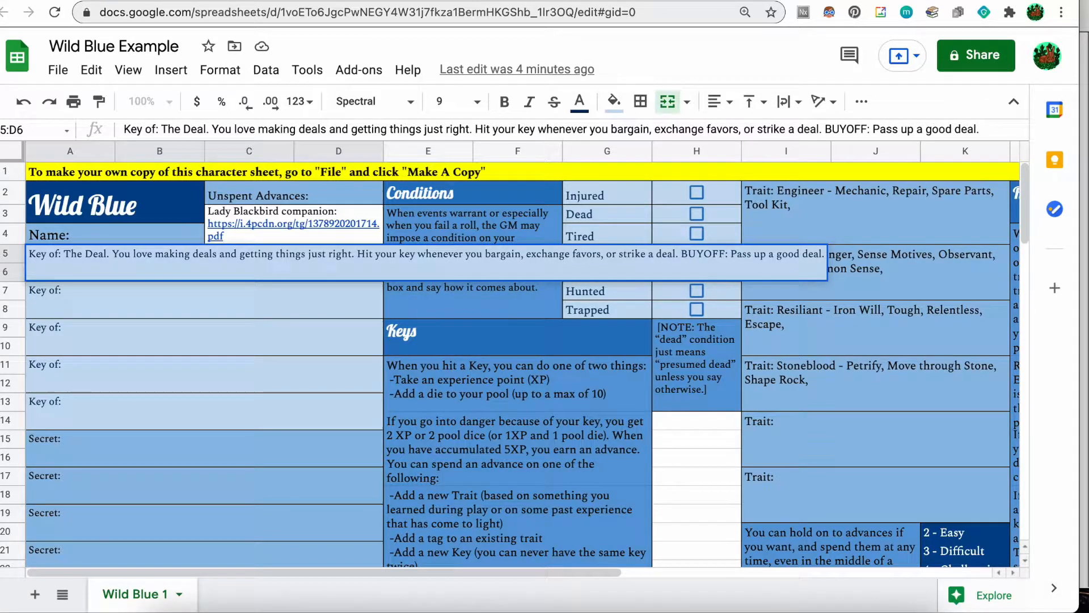
{"action": "left_click", "coordinate": [146, 314]}
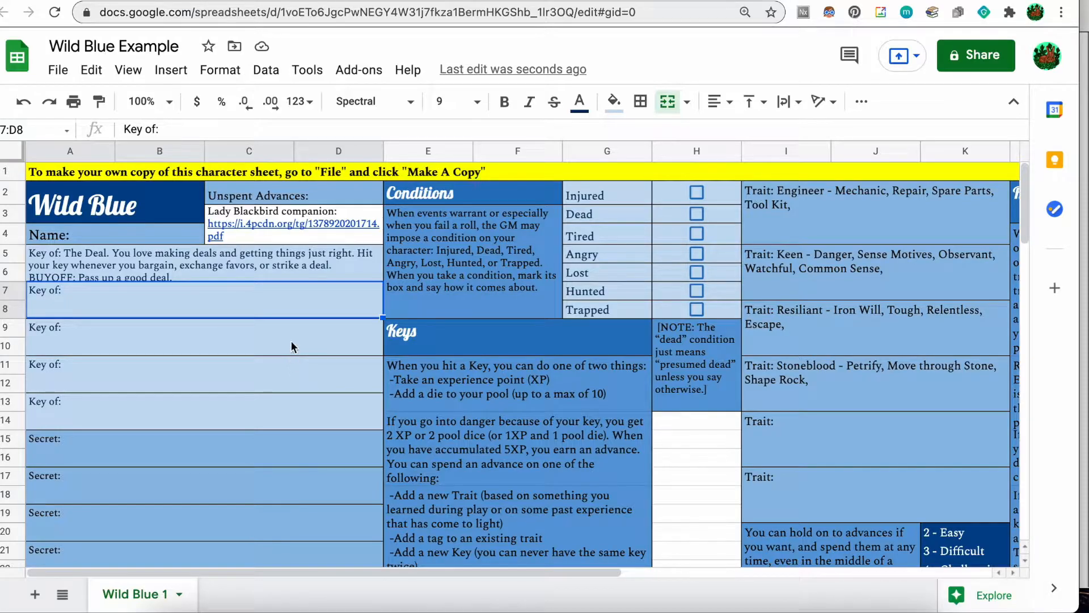
{"action": "key", "text": "ctrl+Up"}
Scroll the PDF to the Keys 2 page and copy the Key of Hidden Family description.
{"action": "left_click", "coordinate": [750, 416]}
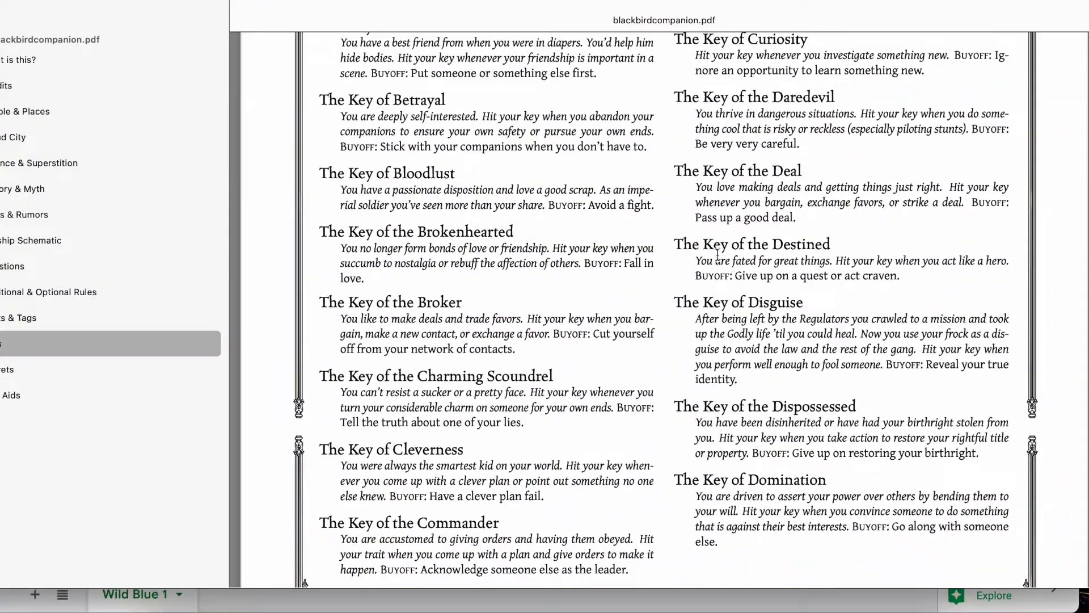
{"action": "scroll", "coordinate": [718, 255], "scroll_direction": "down", "scroll_amount": 10}
{"action": "scroll", "coordinate": [718, 255], "scroll_direction": "down", "scroll_amount": 5}
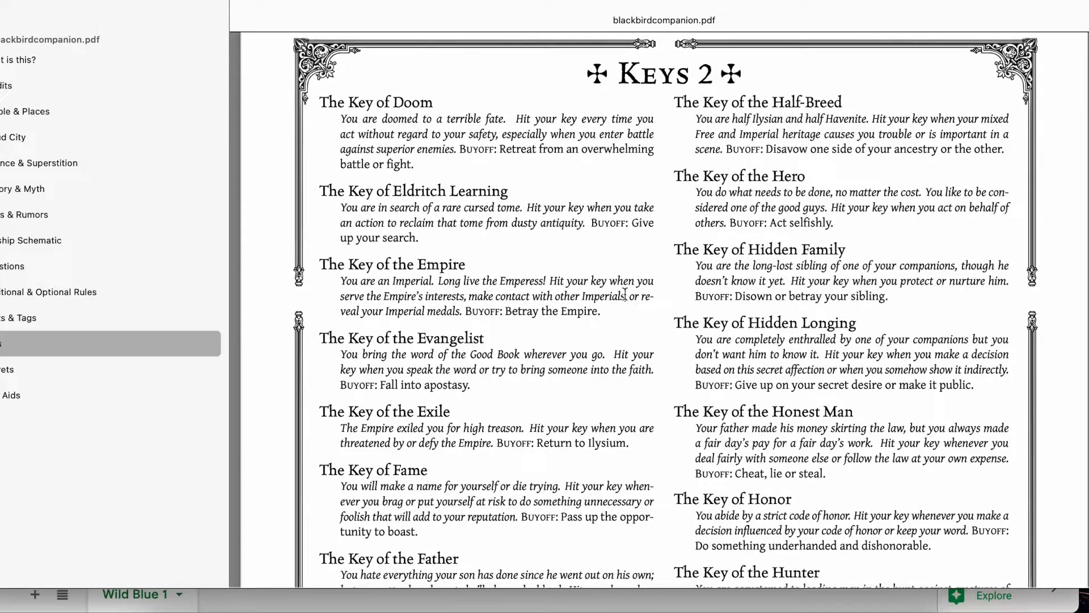
{"action": "left_click_drag", "start_coordinate": [693, 265], "coordinate": [898, 293]}
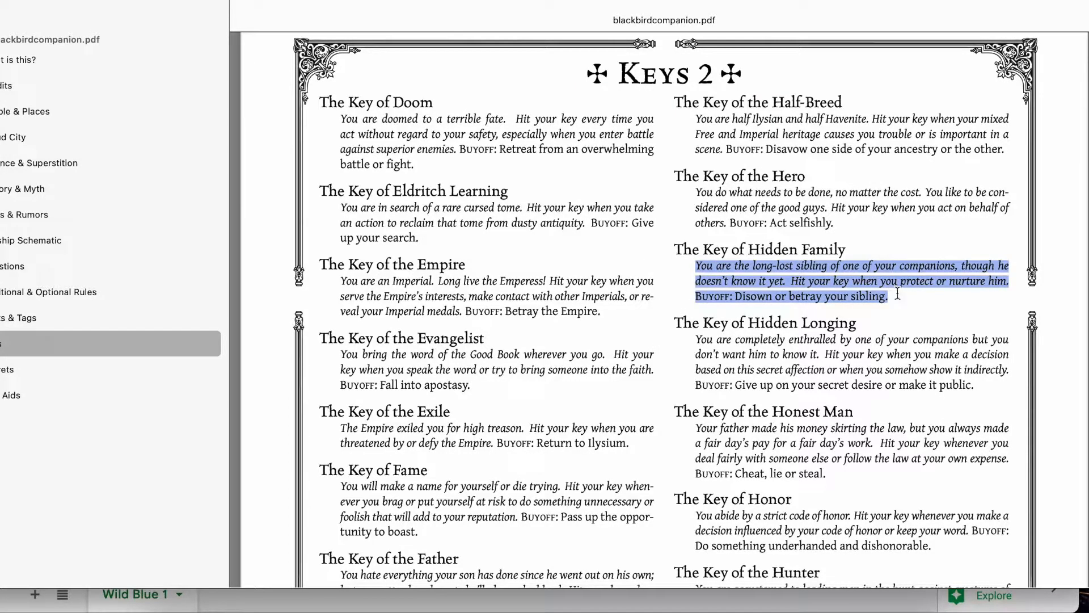
{"action": "left_click", "coordinate": [765, 202]}
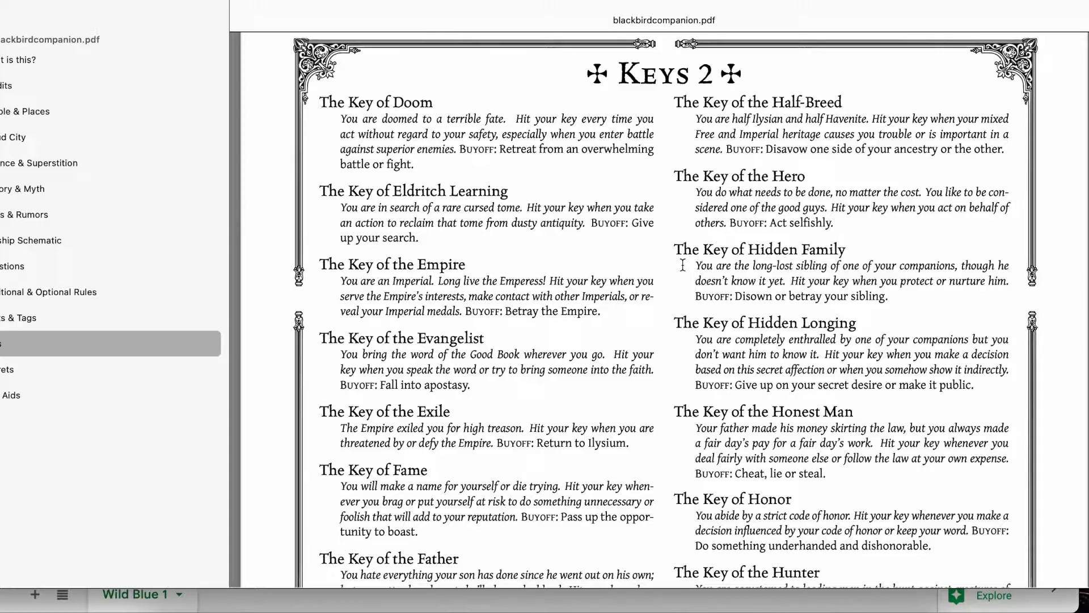
{"action": "key", "text": "ctrl+Up"}
Fill the second Key of cell with 'Hidden Family' plus its pasted description and buyoff.
{"action": "left_click", "coordinate": [241, 300]}
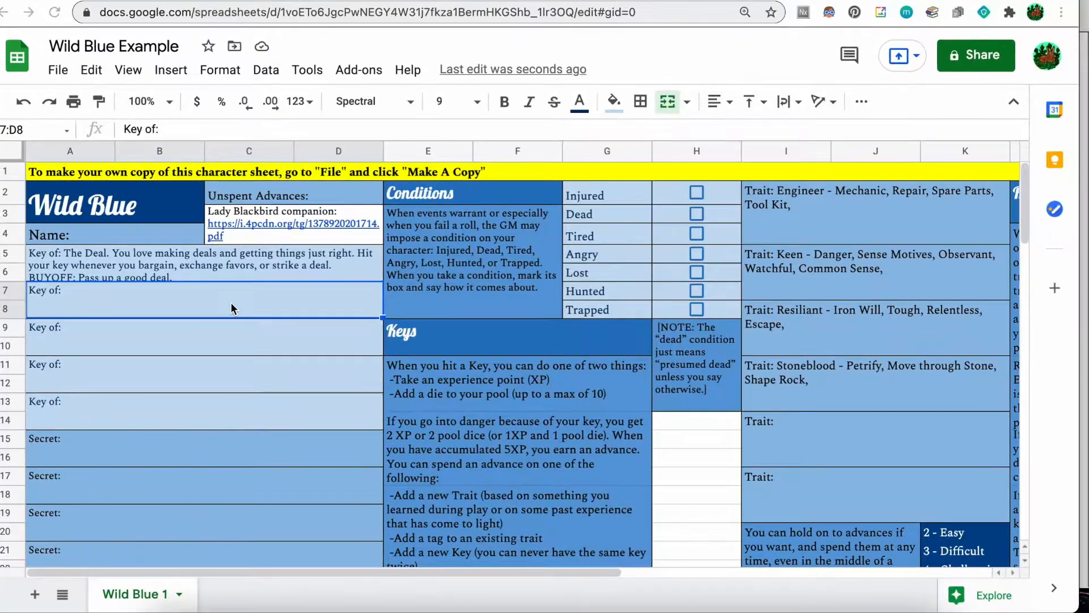
{"action": "double_click", "coordinate": [193, 311]}
{"action": "type", "text": "Hidden Family."}
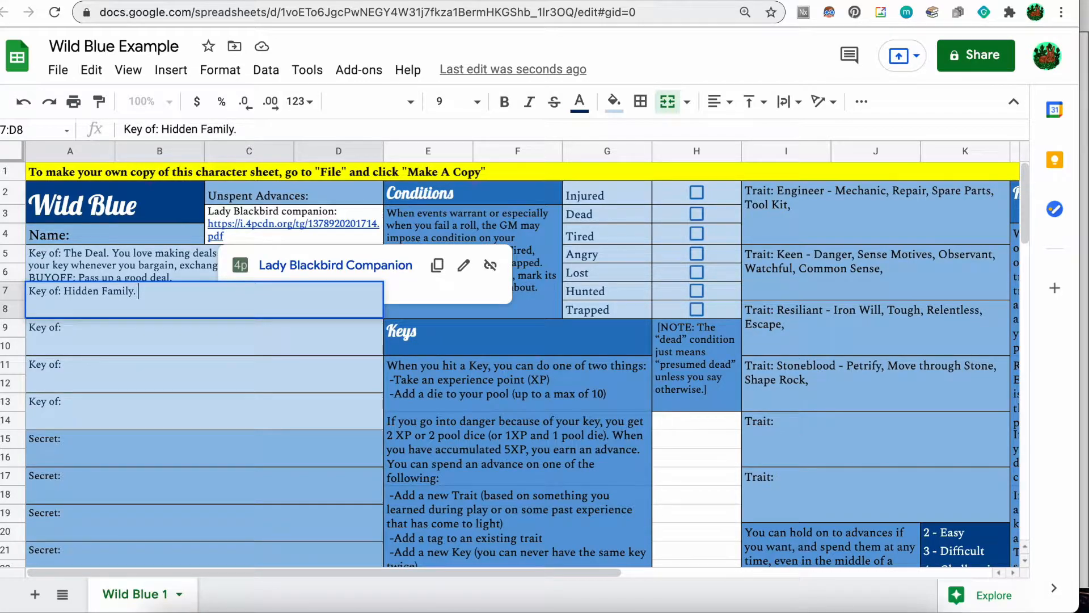
{"action": "type", "text": ". You are the long-lost sibling of one of your companions, though he doesn’t know it yet. Hit your key when you protect or nurture him. BUYOFF: Disown or betray your sibling."}
{"action": "left_click", "coordinate": [203, 336]}
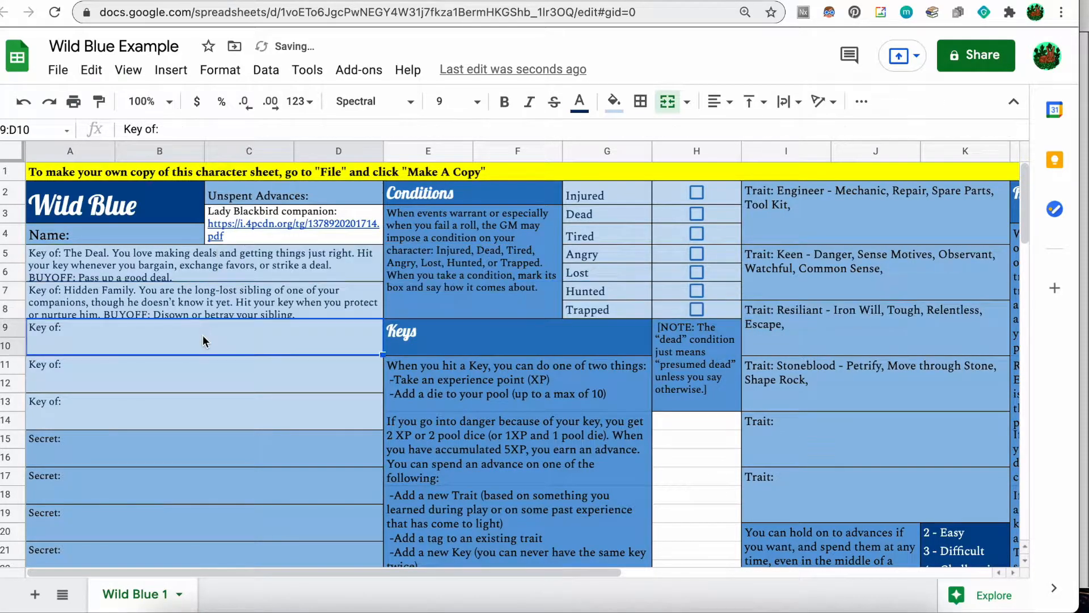
Reopen the Hidden Family key cell to review its text, leaving it unchanged.
{"action": "left_click", "coordinate": [190, 307]}
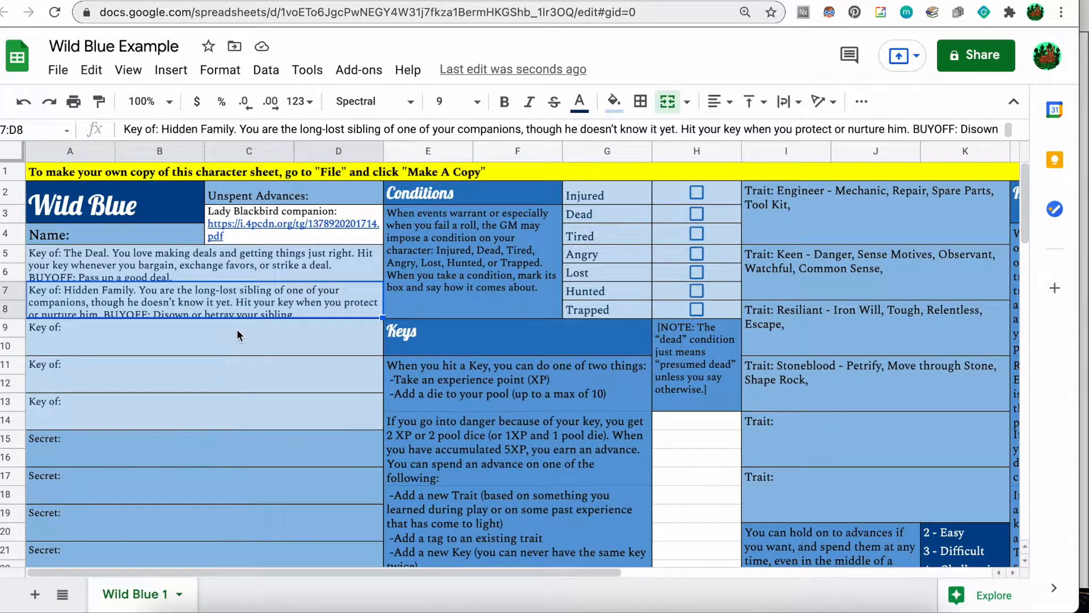
{"action": "double_click", "coordinate": [306, 315]}
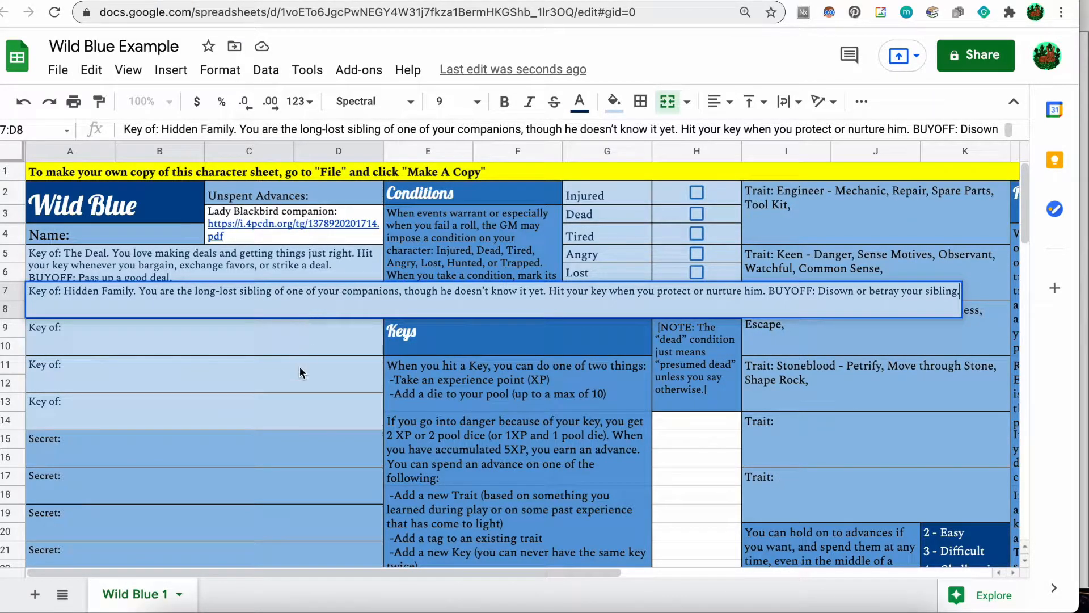
{"action": "left_click", "coordinate": [235, 349]}
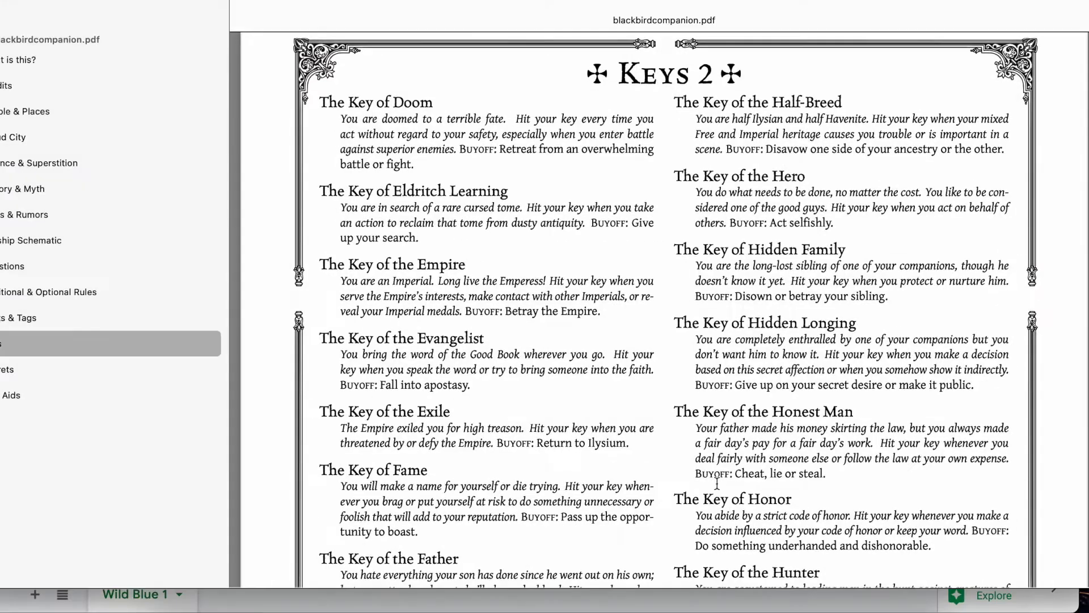
Find the Key of Greed on the Keys 2 page and copy its description.
{"action": "scroll", "coordinate": [845, 544], "scroll_direction": "down", "scroll_amount": 10}
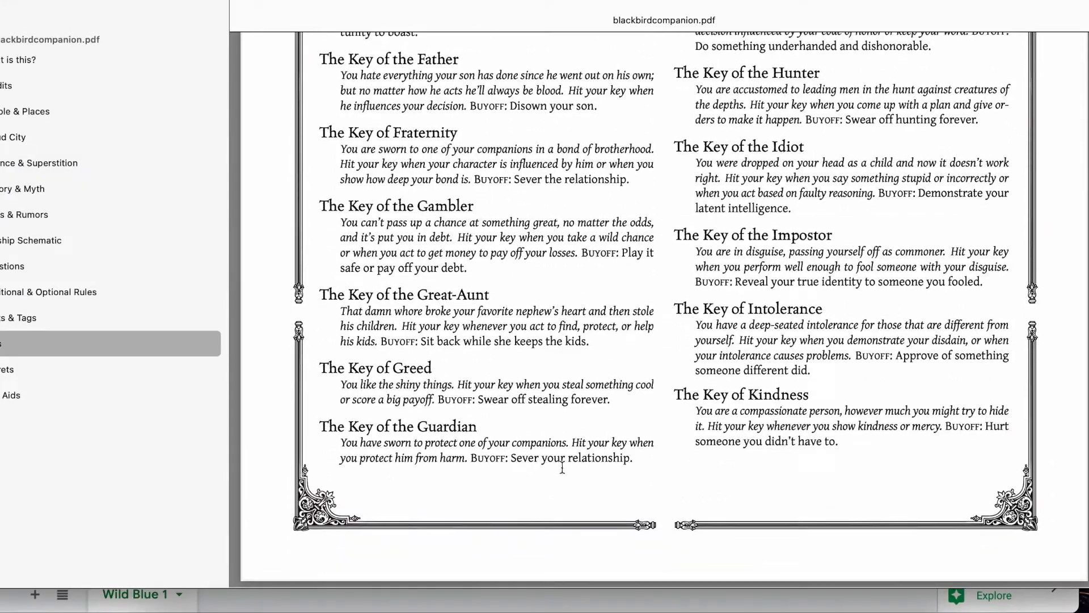
{"action": "scroll", "coordinate": [573, 468], "scroll_direction": "down", "scroll_amount": 5}
{"action": "scroll", "coordinate": [540, 463], "scroll_direction": "up", "scroll_amount": 3}
{"action": "scroll", "coordinate": [541, 462], "scroll_direction": "down", "scroll_amount": 10}
{"action": "scroll", "coordinate": [540, 462], "scroll_direction": "up", "scroll_amount": 8}
{"action": "scroll", "coordinate": [540, 462], "scroll_direction": "up", "scroll_amount": 4}
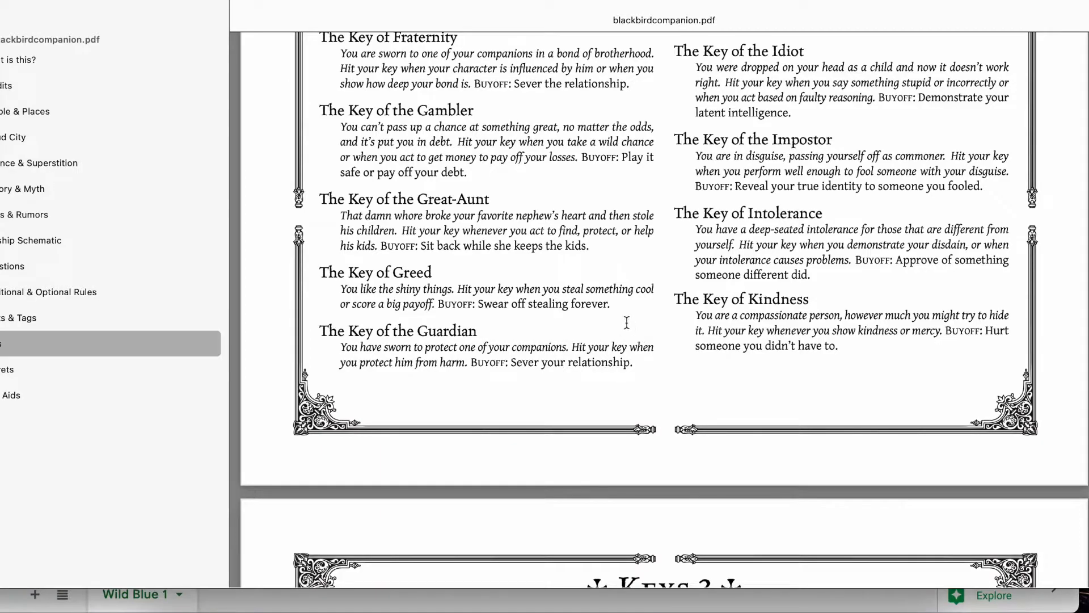
{"action": "left_click_drag", "start_coordinate": [612, 303], "coordinate": [335, 293]}
{"action": "key", "text": "super+c"}
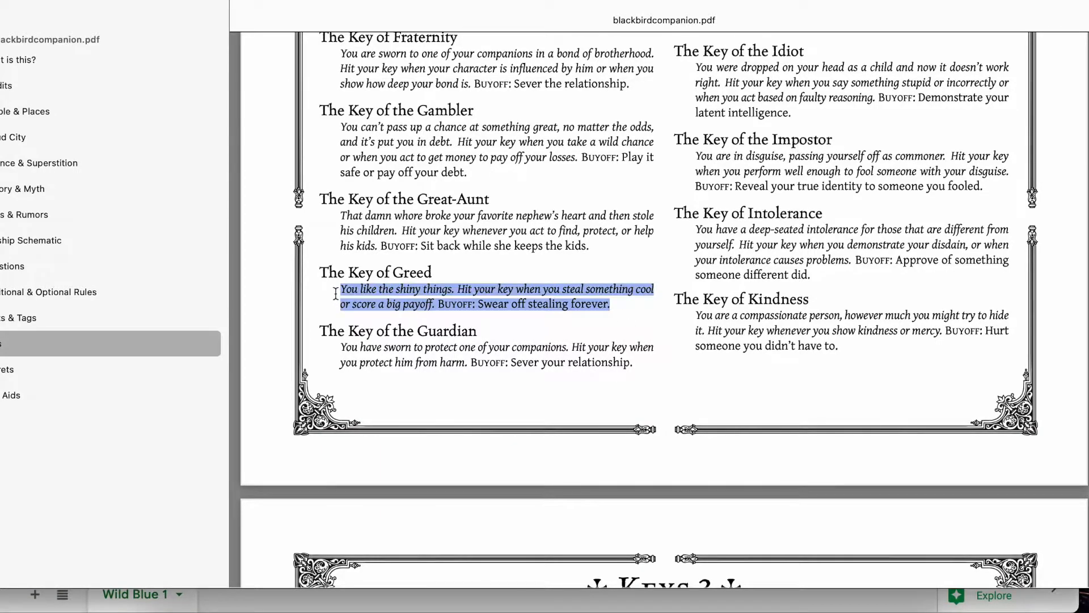
{"action": "left_click", "coordinate": [467, 307]}
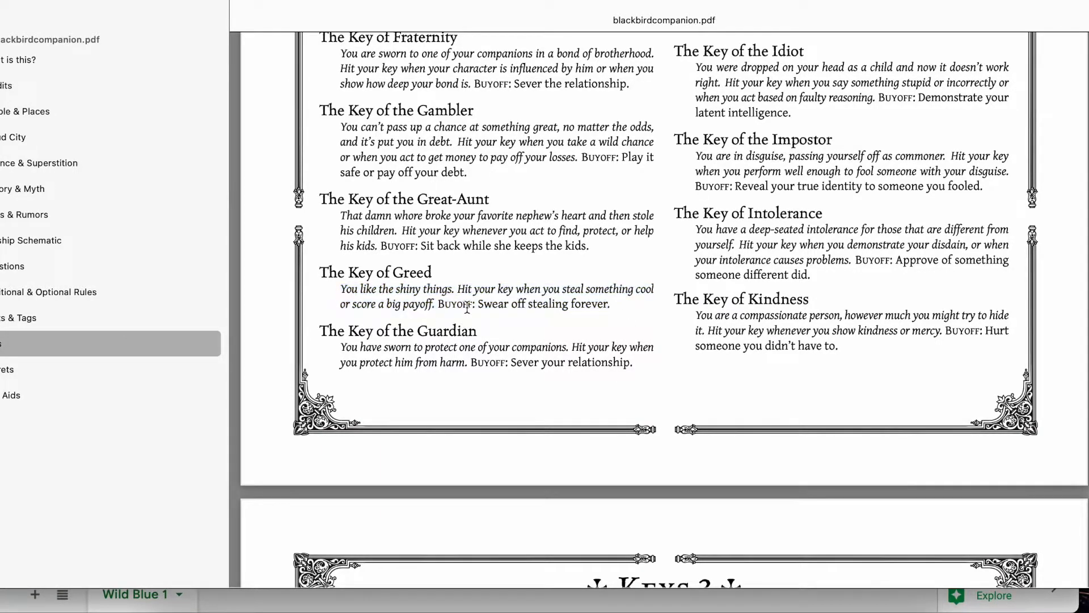
{"action": "key", "text": "ctrl+Up"}
Fill the third Key of cell with 'Greed.' plus its pasted description and buyoff.
{"action": "left_click", "coordinate": [312, 295]}
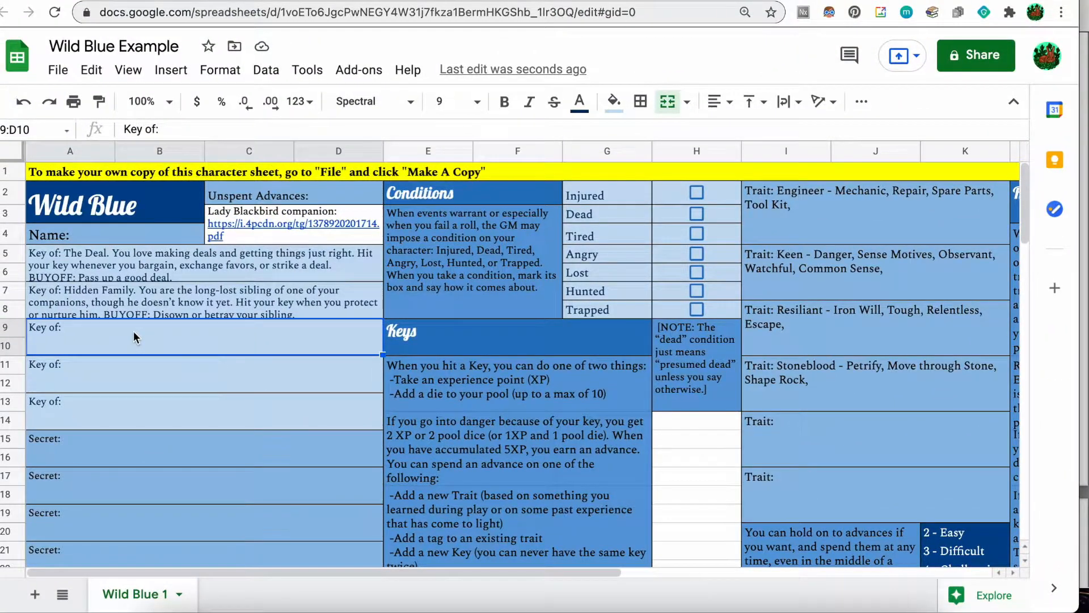
{"action": "double_click", "coordinate": [134, 337]}
{"action": "type", "text": "G"}
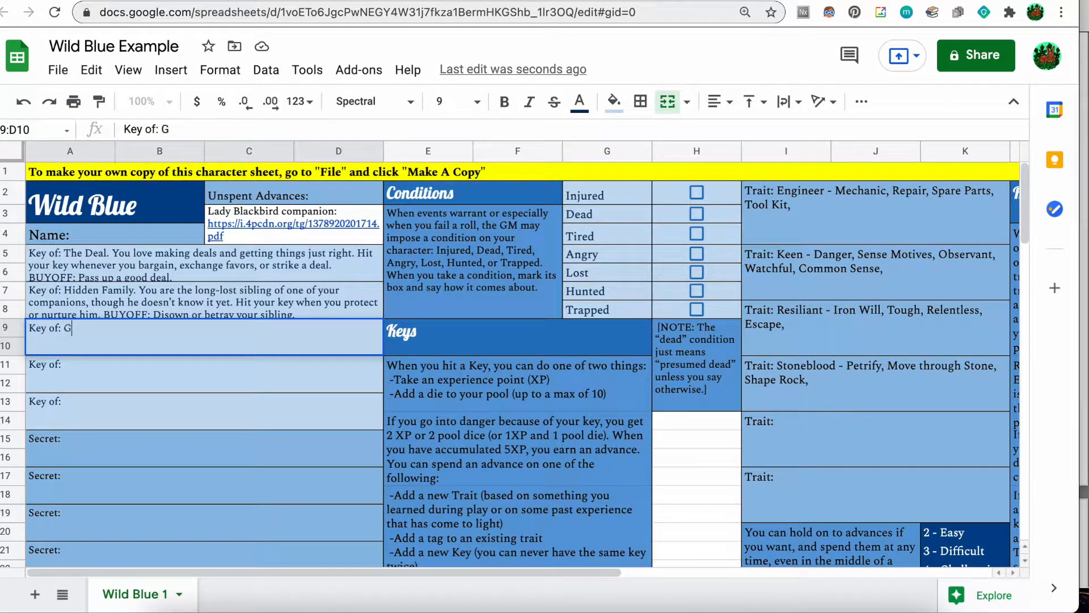
{"action": "type", "text": "reed."}
{"action": "key", "text": "super+v"}
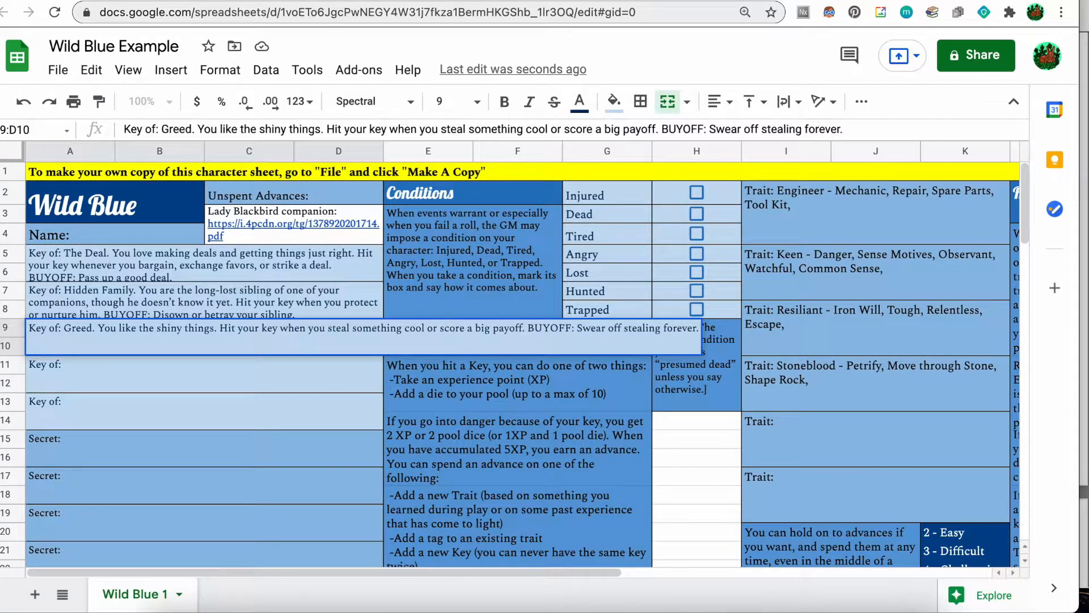
{"action": "left_click", "coordinate": [236, 311]}
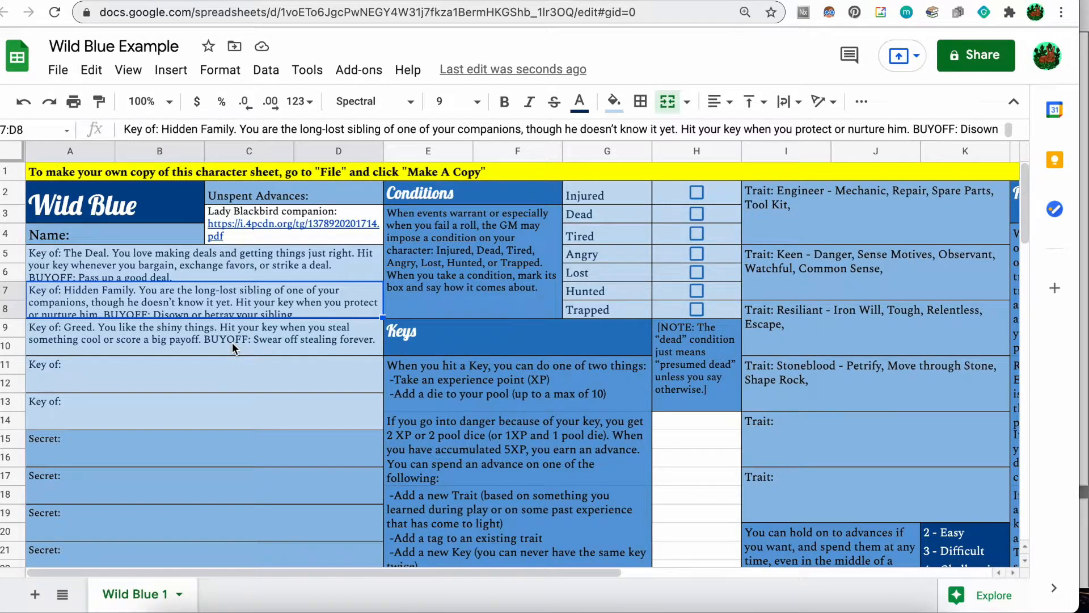
Review The Deal key's text, then move down to the first Secret slot.
{"action": "left_click", "coordinate": [209, 271]}
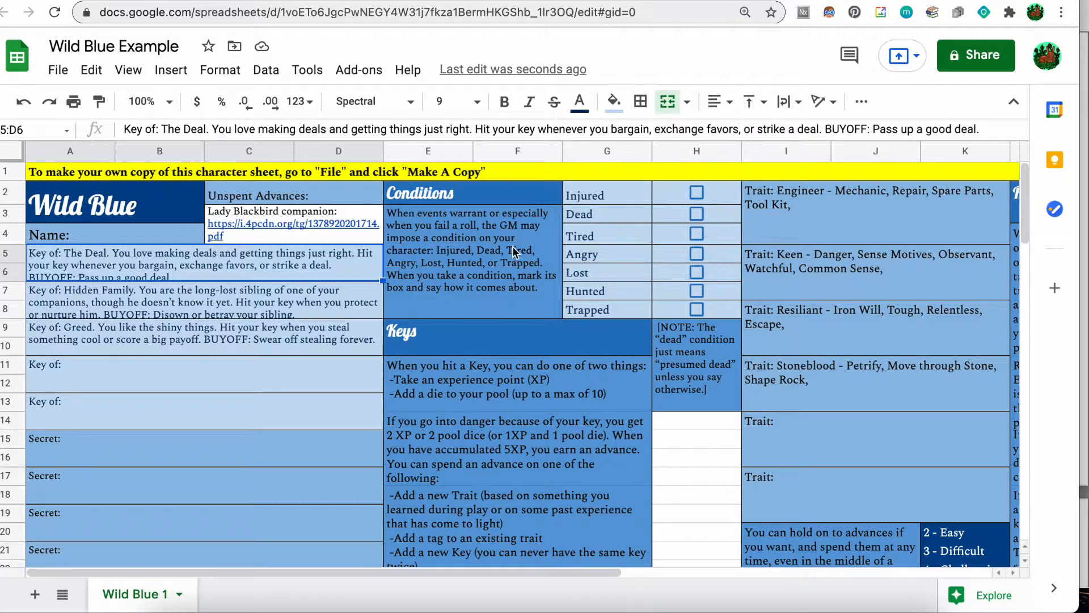
{"action": "key", "text": "Down"}
{"action": "key", "text": "Down"}
{"action": "key", "text": "Down"}
{"action": "key", "text": "Down"}
{"action": "key", "text": "Down"}
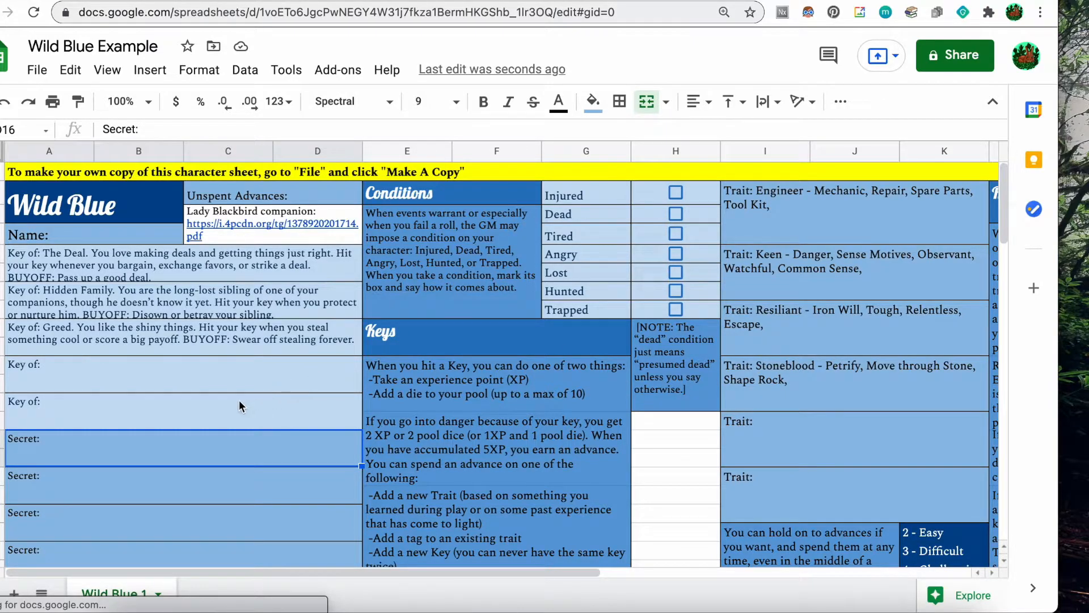
{"action": "scroll", "coordinate": [213, 407], "scroll_direction": "down", "scroll_amount": 1}
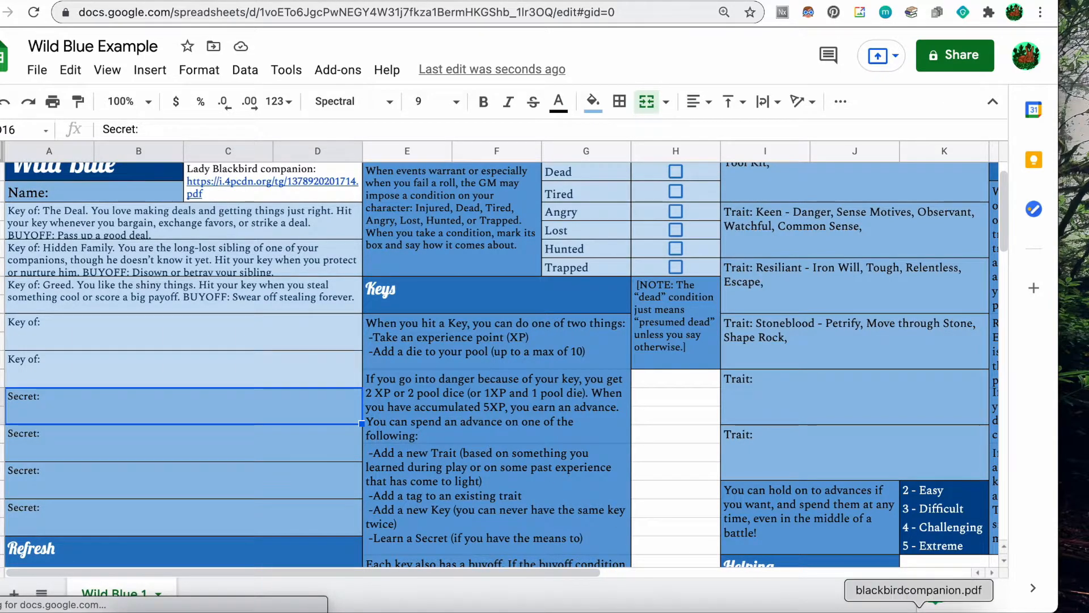
Jump the PDF to its Secrets section and select the Secret of Inner Focus description.
{"action": "left_click", "coordinate": [973, 604]}
{"action": "left_click", "coordinate": [112, 366]}
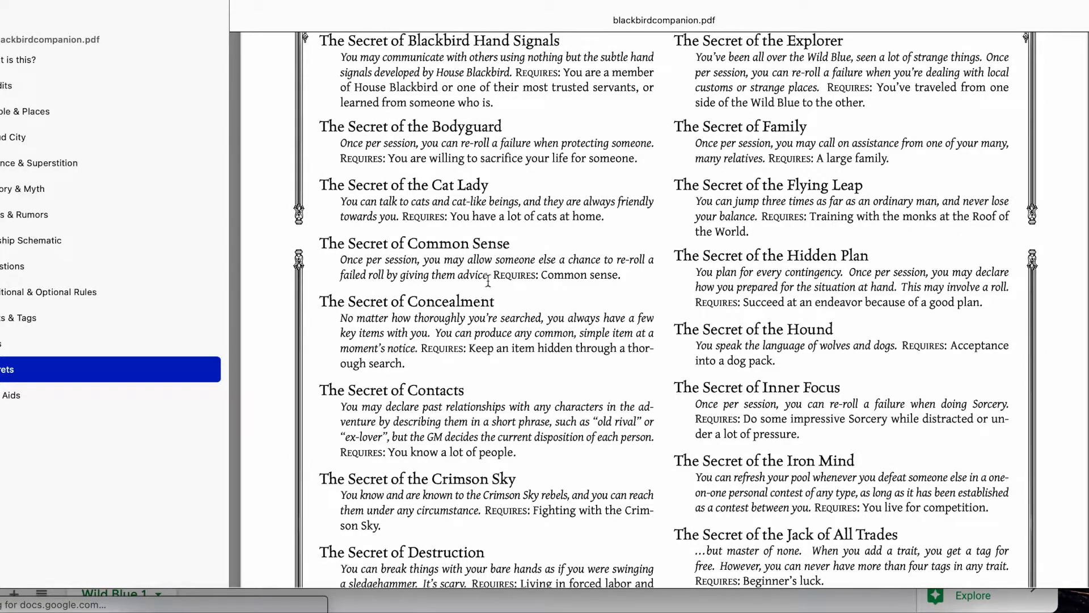
{"action": "scroll", "coordinate": [488, 241], "scroll_direction": "up", "scroll_amount": 3}
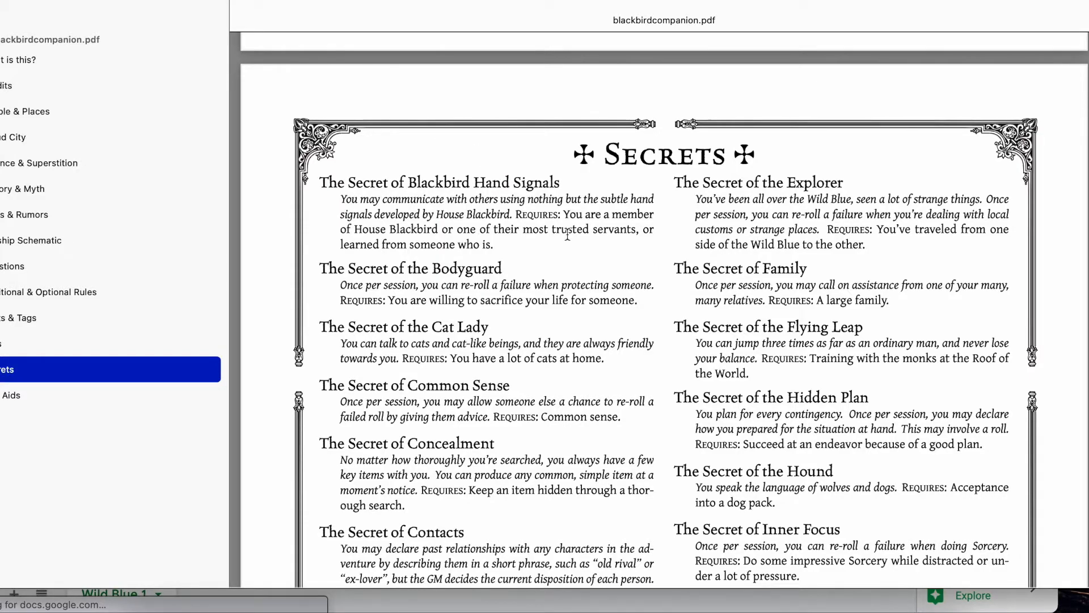
{"action": "scroll", "coordinate": [569, 234], "scroll_direction": "down", "scroll_amount": 4}
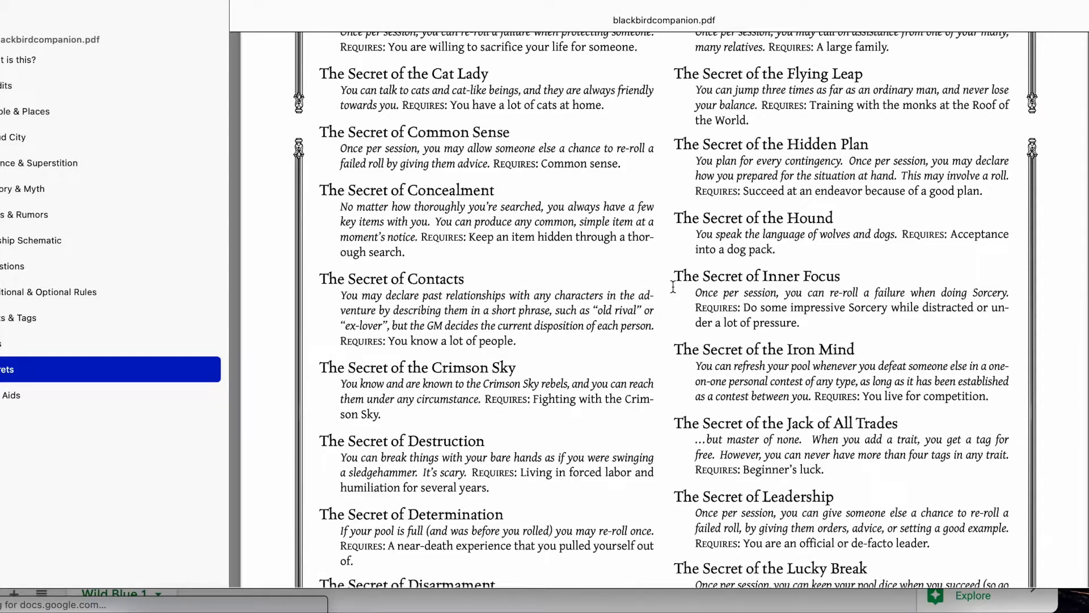
{"action": "left_click_drag", "start_coordinate": [692, 293], "coordinate": [1035, 295]}
{"action": "key", "text": "ctrl+c"}
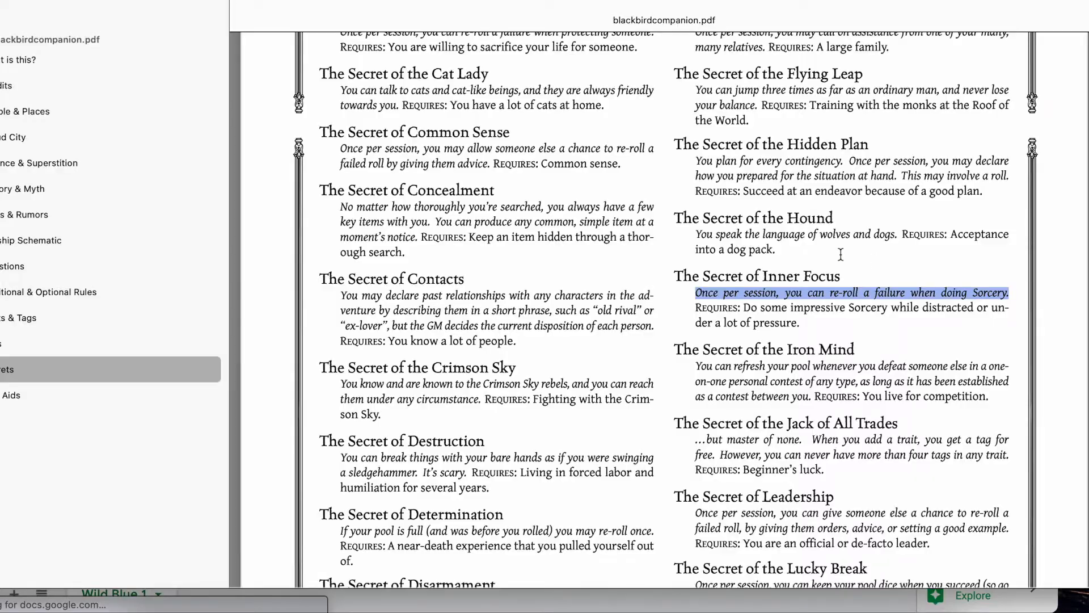
{"action": "key", "text": "ctrl+Up"}
{"action": "left_click", "coordinate": [463, 213]}
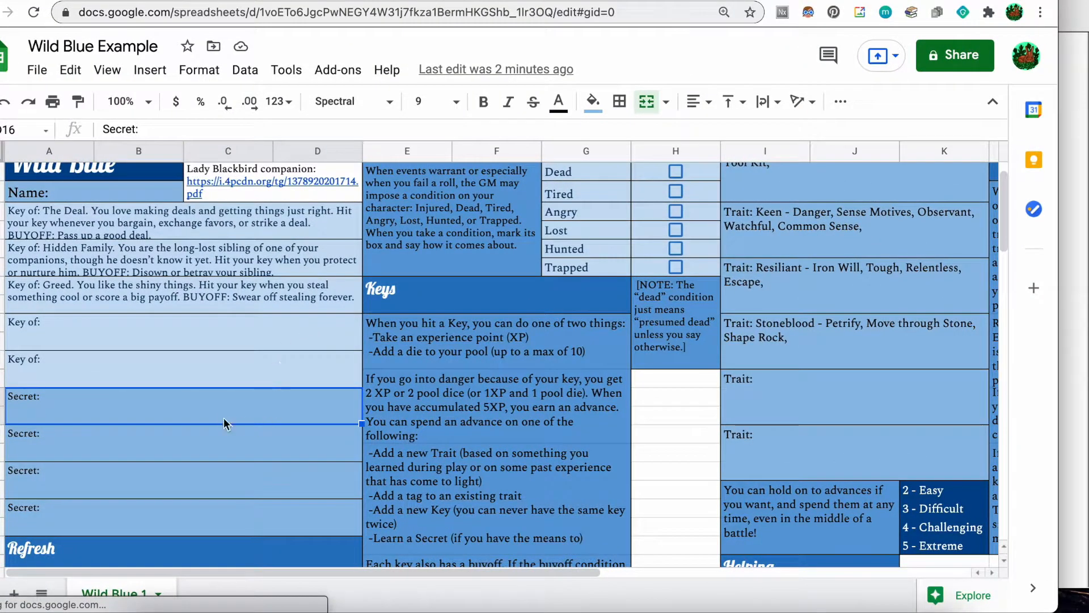
Fill the first Secret cell with 'Inner Focus.' and its once-per-session Sorcery re-roll.
{"action": "double_click", "coordinate": [208, 401]}
{"action": "type", "text": "Inner Focus"}
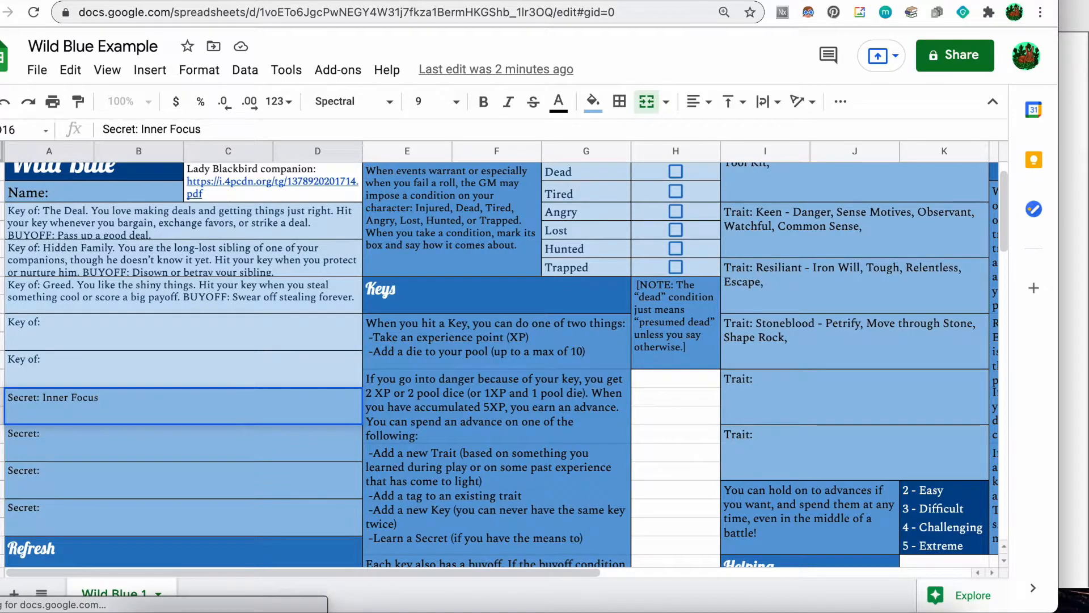
{"action": "type", "text": "."}
{"action": "key", "text": "ctrl+v"}
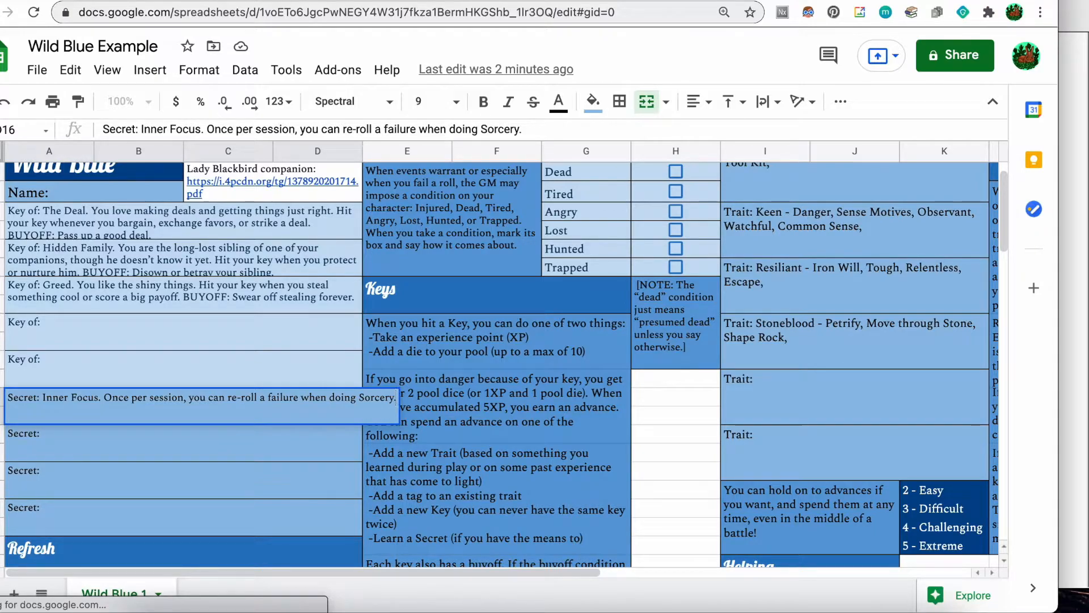
{"action": "left_click", "coordinate": [110, 436]}
{"action": "key", "text": "ctrl+Up"}
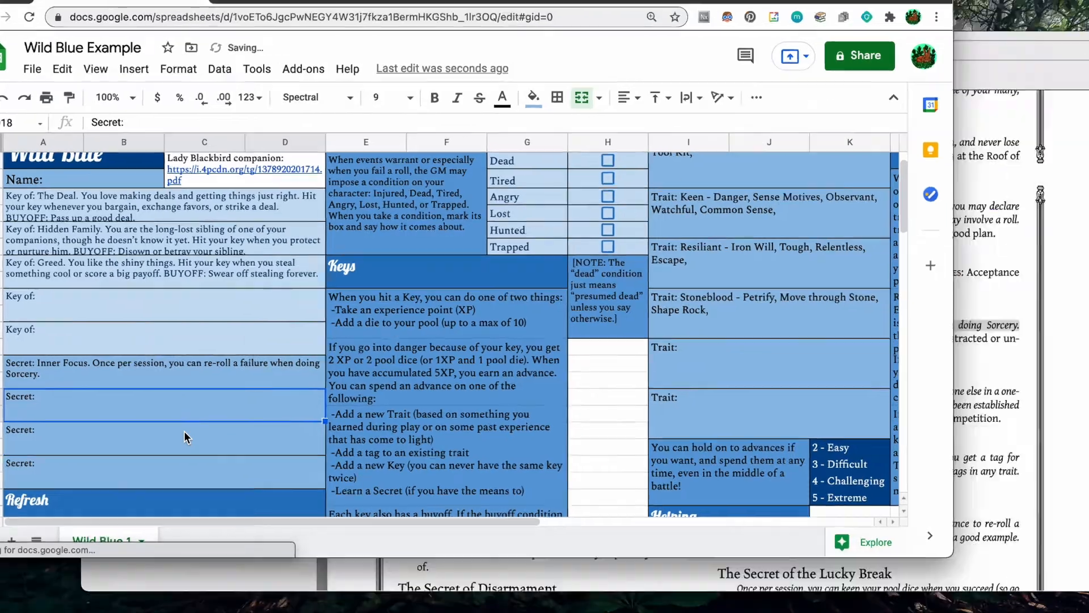
{"action": "left_click", "coordinate": [583, 413]}
Scroll down to page 24 and copy the Secret of Teamwork description line.
{"action": "scroll", "coordinate": [583, 414], "scroll_direction": "down", "scroll_amount": 5}
{"action": "scroll", "coordinate": [583, 413], "scroll_direction": "down", "scroll_amount": 15}
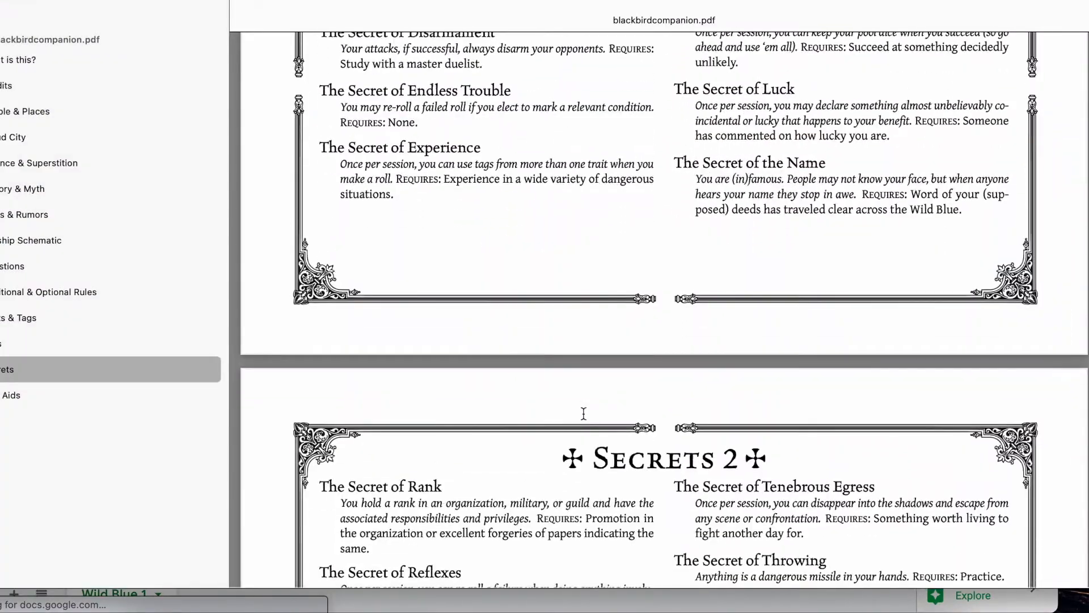
{"action": "scroll", "coordinate": [583, 413], "scroll_direction": "down", "scroll_amount": 3}
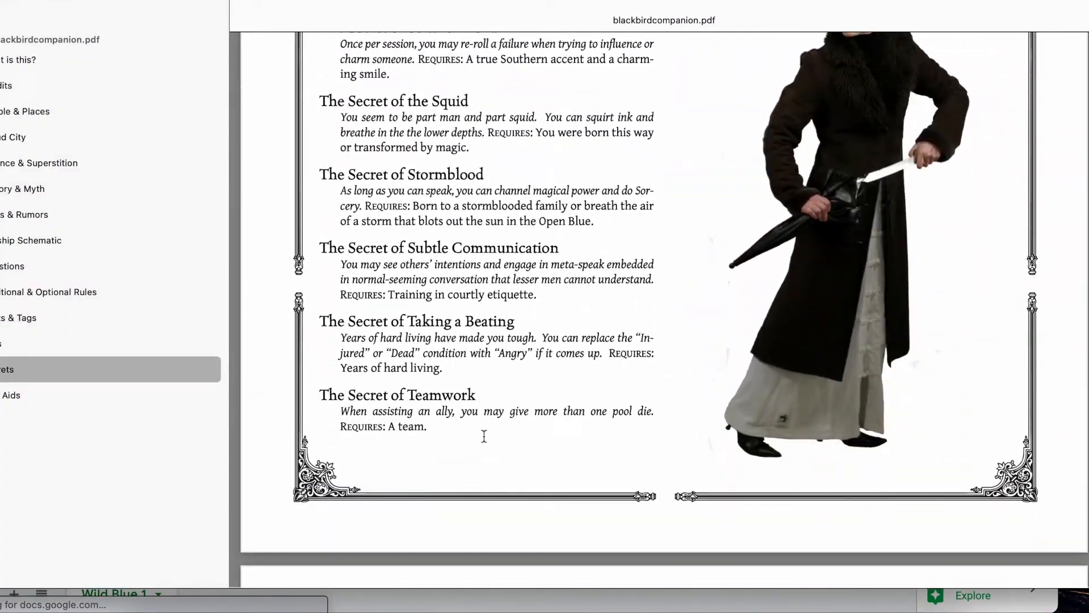
{"action": "left_click_drag", "start_coordinate": [655, 412], "coordinate": [322, 409]}
{"action": "key", "text": "super+c"}
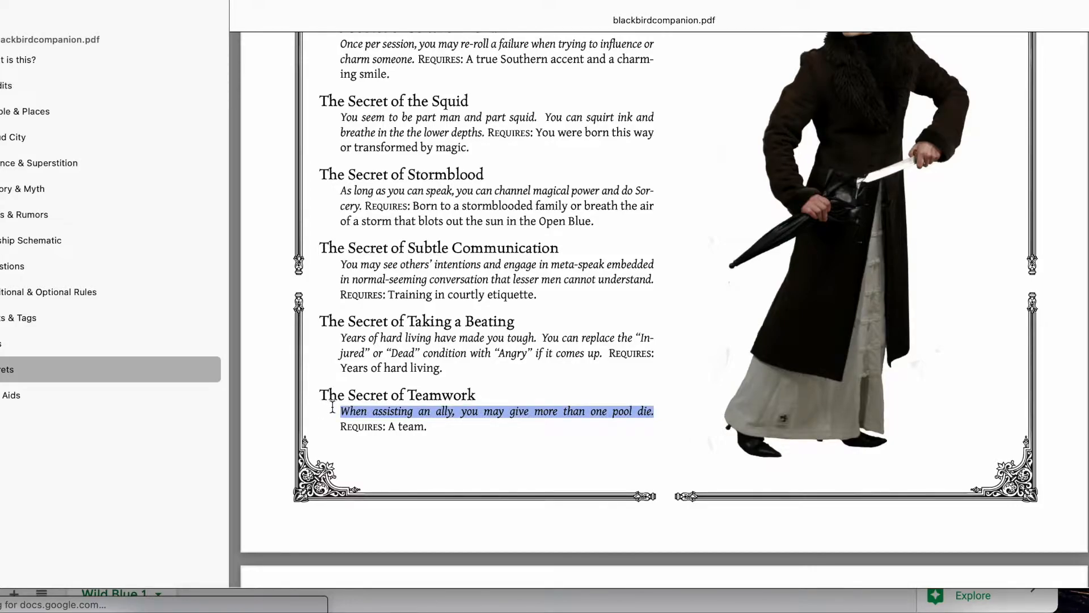
{"action": "key", "text": "ctrl+Up"}
{"action": "left_click", "coordinate": [252, 290]}
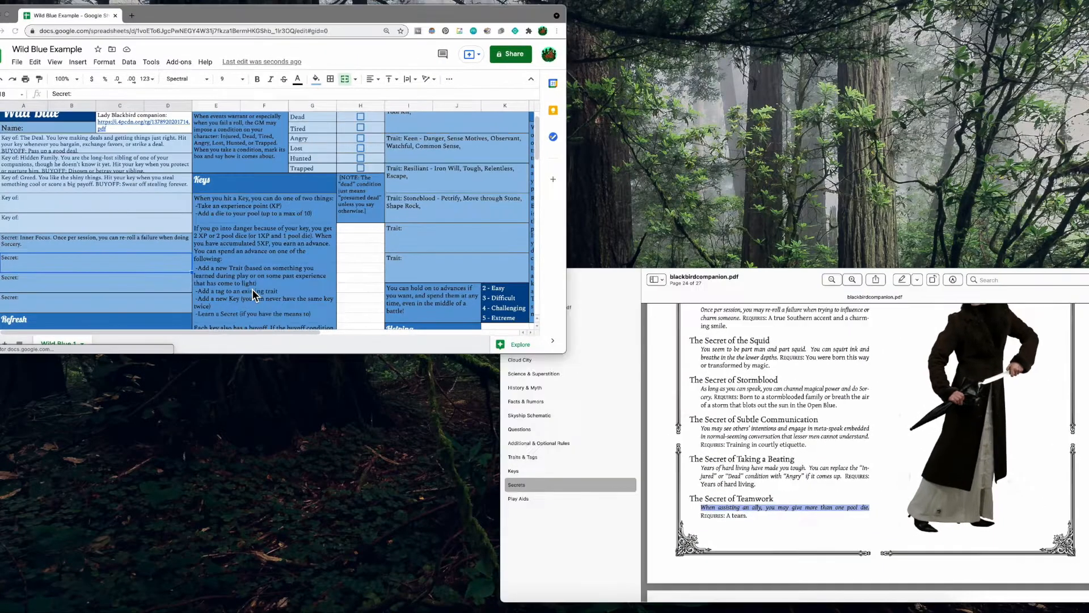
Fill the second Secret cell with 'Teamwork.' and its more-than-one-pool-die description.
{"action": "double_click", "coordinate": [125, 441]}
{"action": "type", "text": "Teamwork."}
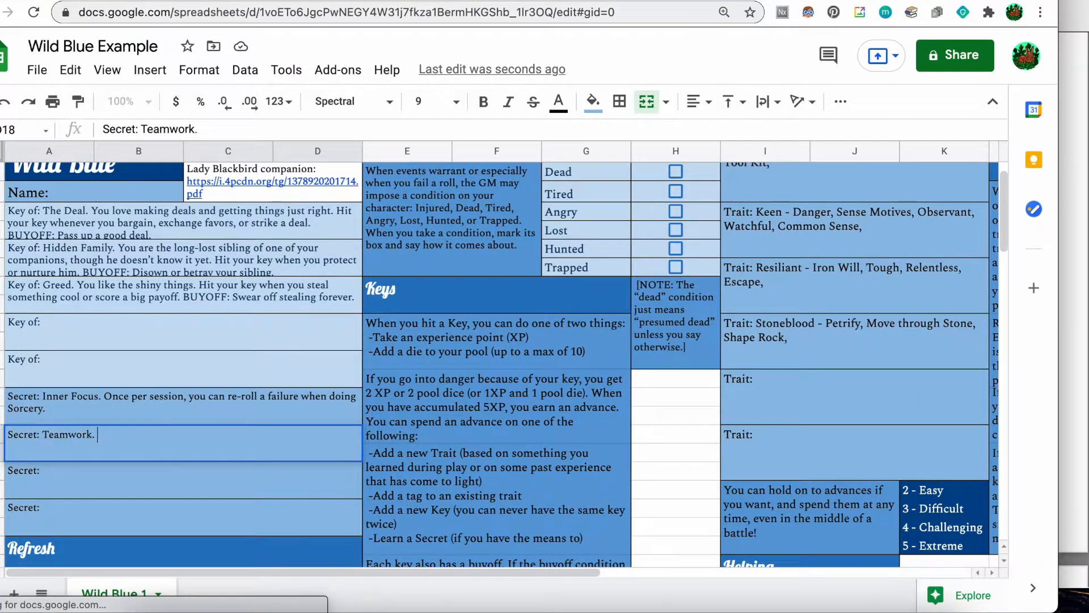
{"action": "key", "text": "super+v"}
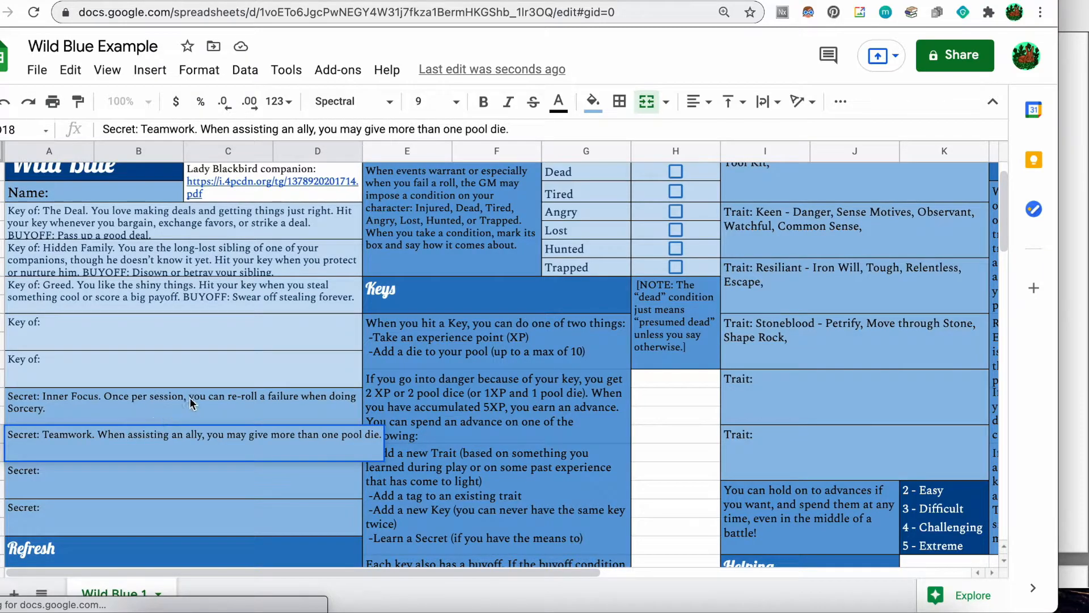
{"action": "left_click", "coordinate": [207, 390]}
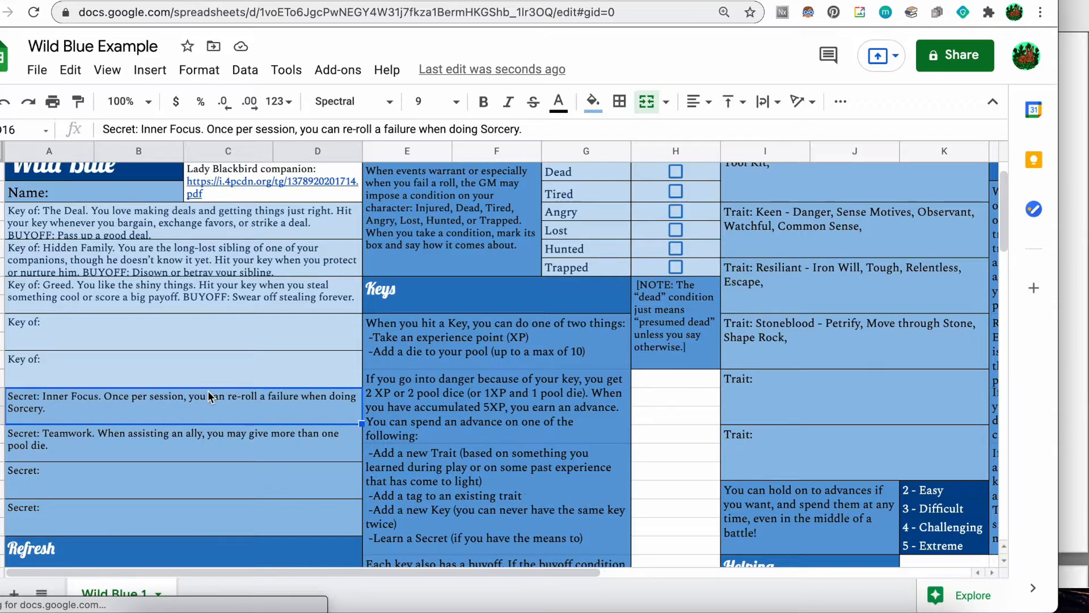
{"action": "scroll", "coordinate": [208, 390], "scroll_direction": "up", "scroll_amount": 1}
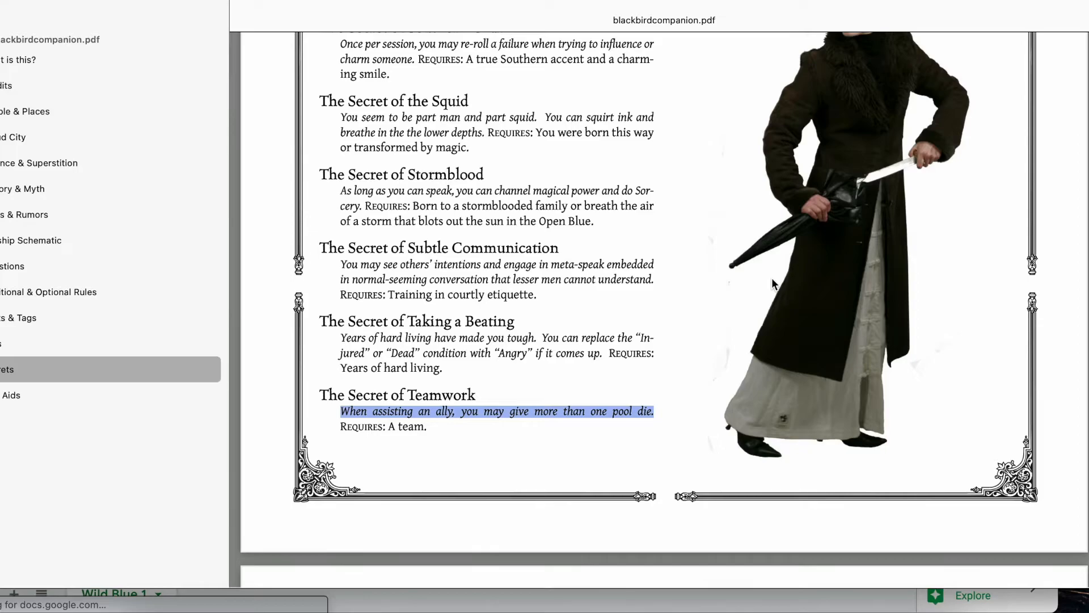
{"action": "scroll", "coordinate": [772, 278], "scroll_direction": "up", "scroll_amount": 15}
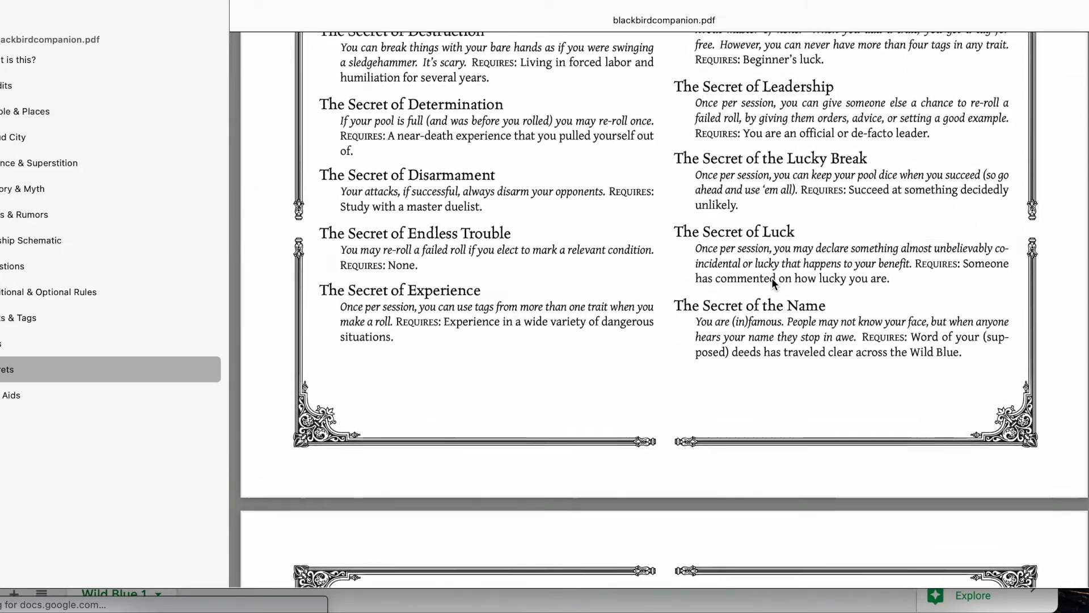
{"action": "scroll", "coordinate": [619, 196], "scroll_direction": "up", "scroll_amount": 3}
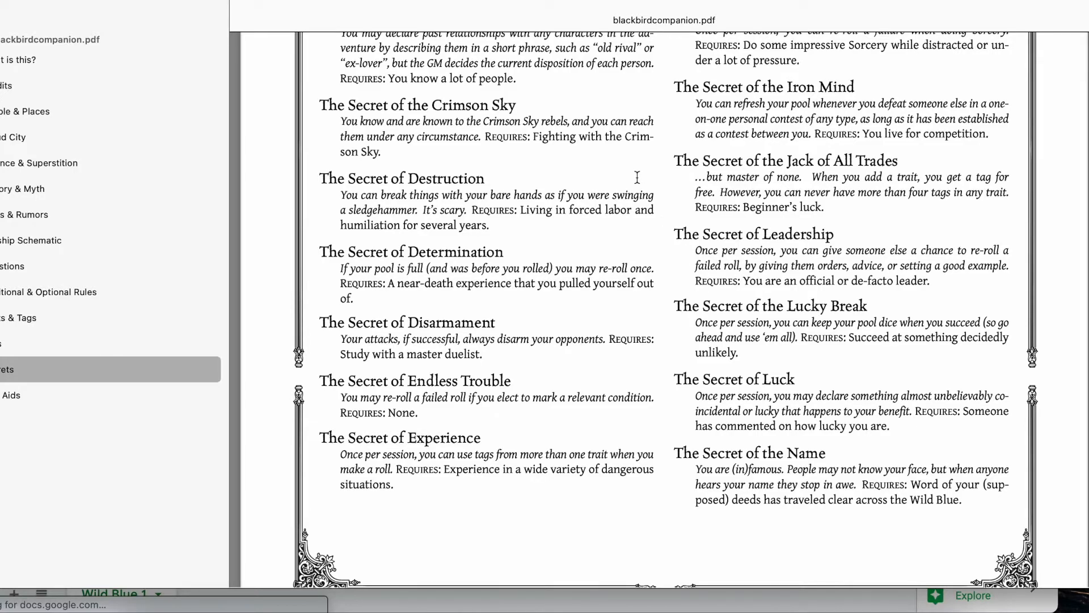
{"action": "scroll", "coordinate": [637, 178], "scroll_direction": "up", "scroll_amount": 1}
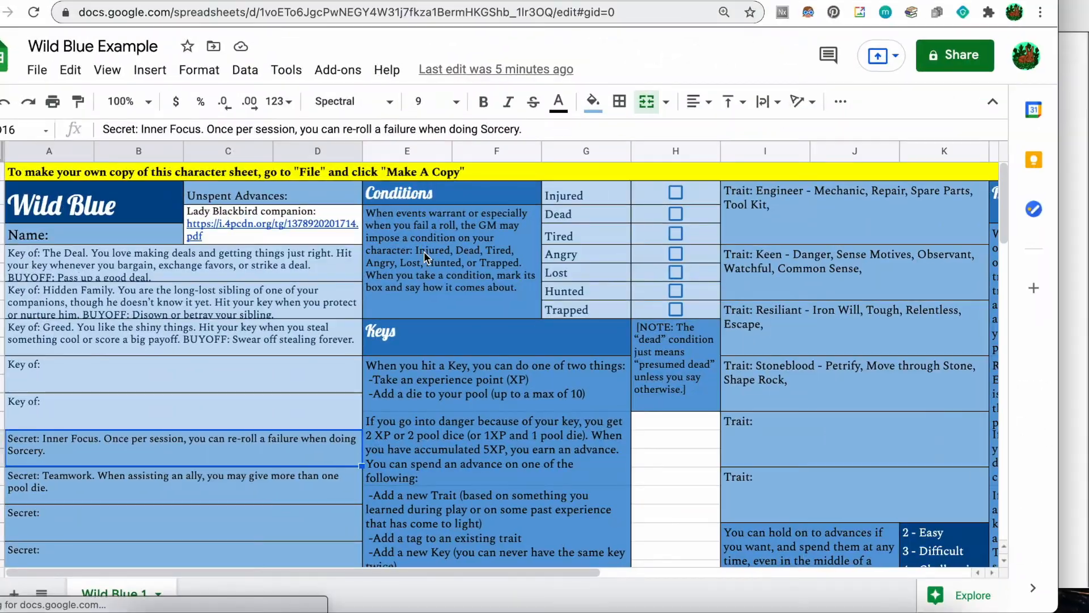
{"action": "scroll", "coordinate": [428, 332], "scroll_direction": "down", "scroll_amount": 3}
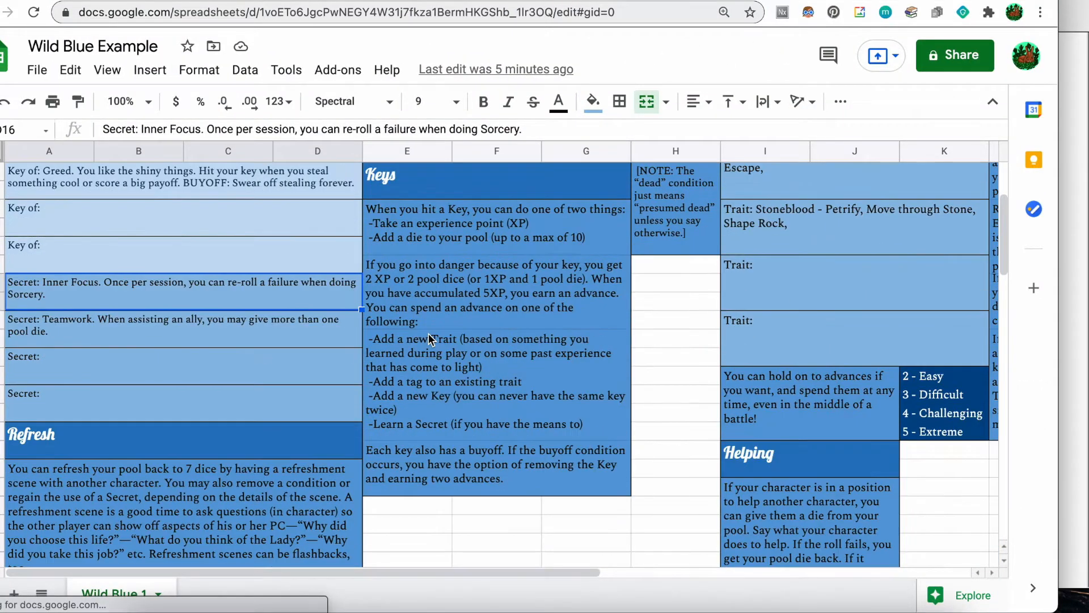
{"action": "scroll", "coordinate": [428, 332], "scroll_direction": "up", "scroll_amount": 3}
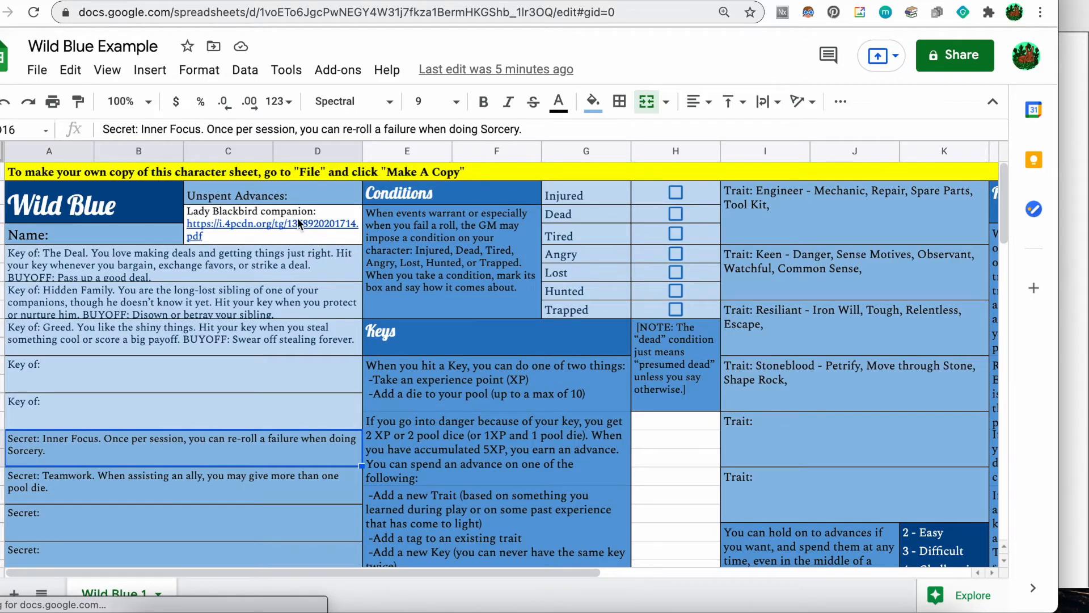